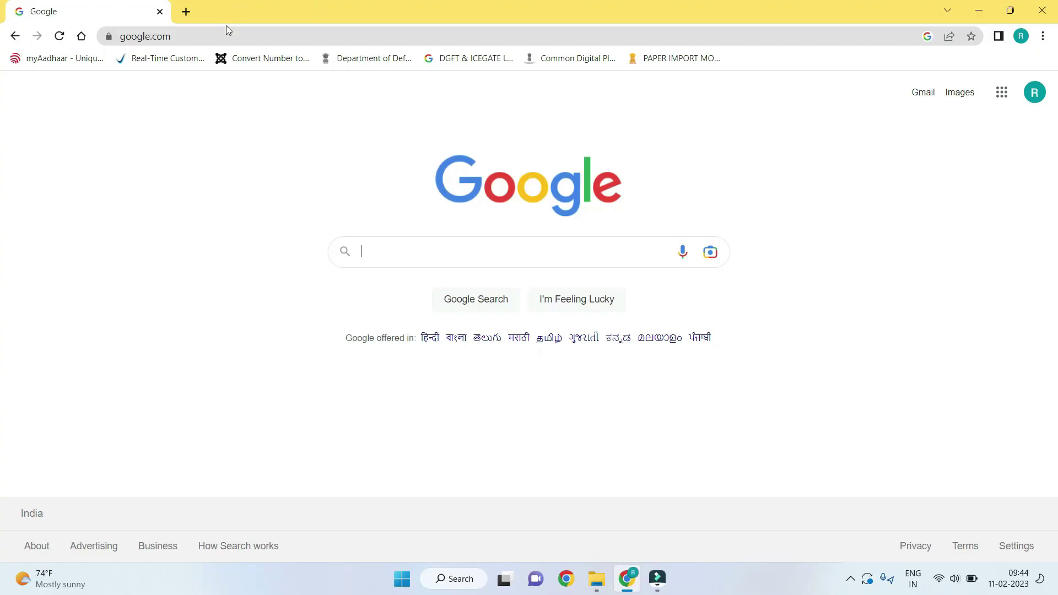
Enter dgft.gov.in in Chrome's address bar to load the DGFT site
{"action": "left_click", "coordinate": [225, 34]}
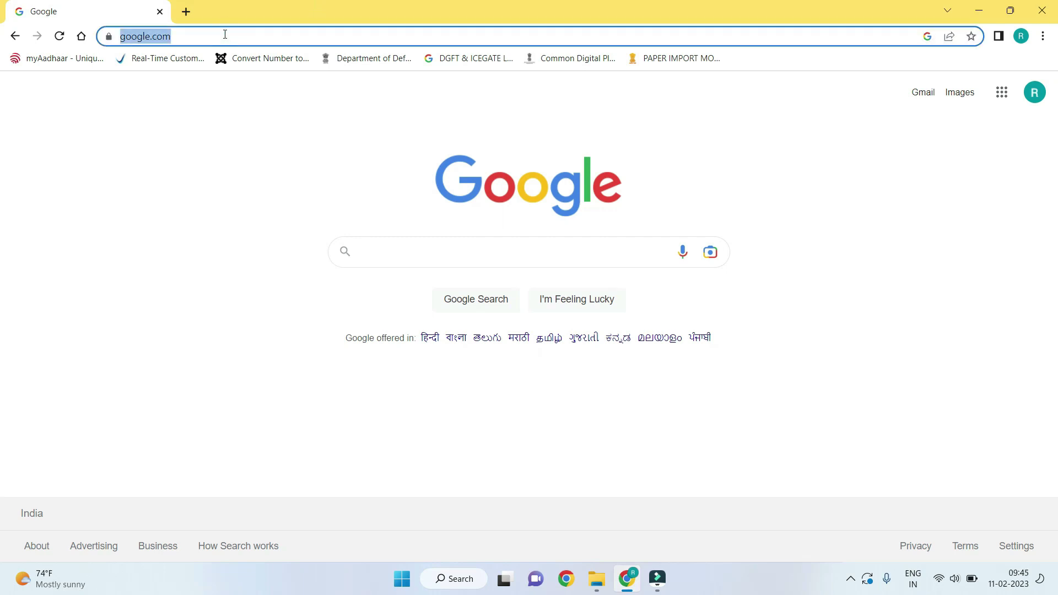
{"action": "type", "text": "dgft.gov.in"}
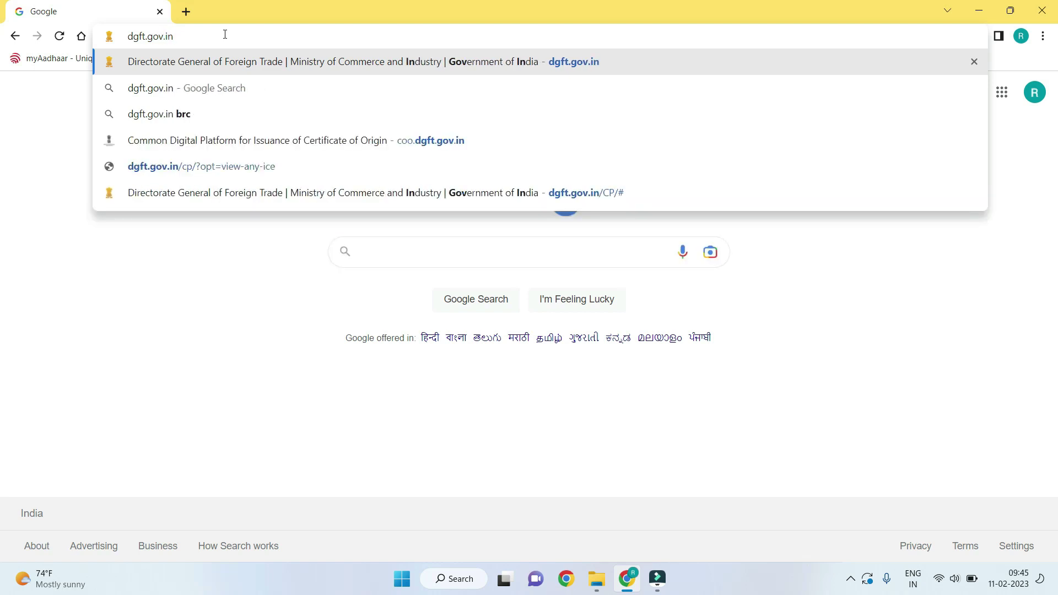
{"action": "key", "text": "Return"}
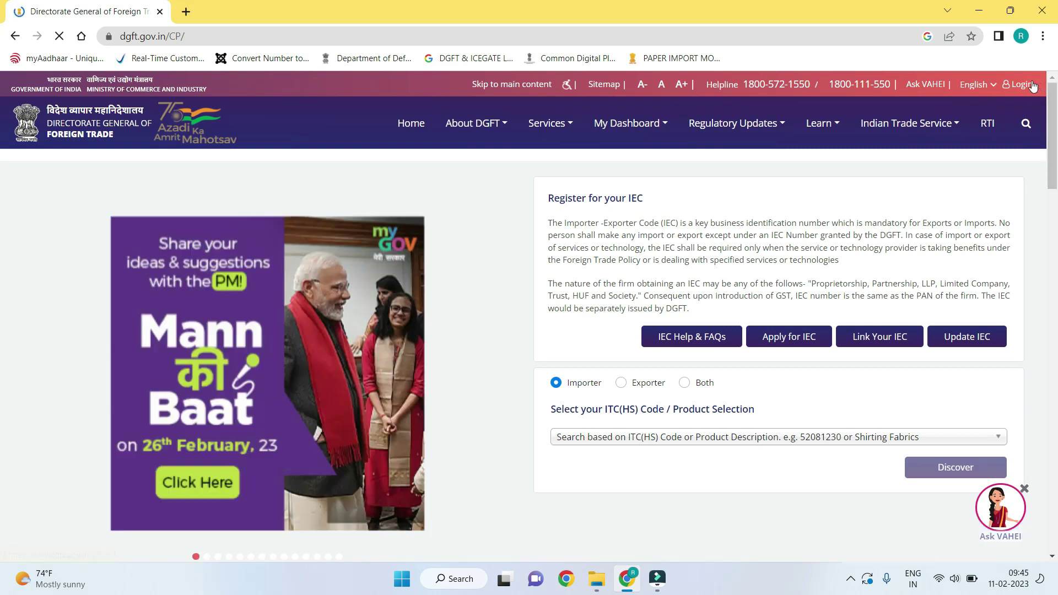
Log in with Chrome's saved username and password plus the on-screen CAPTCHA code
{"action": "left_click", "coordinate": [1024, 84]}
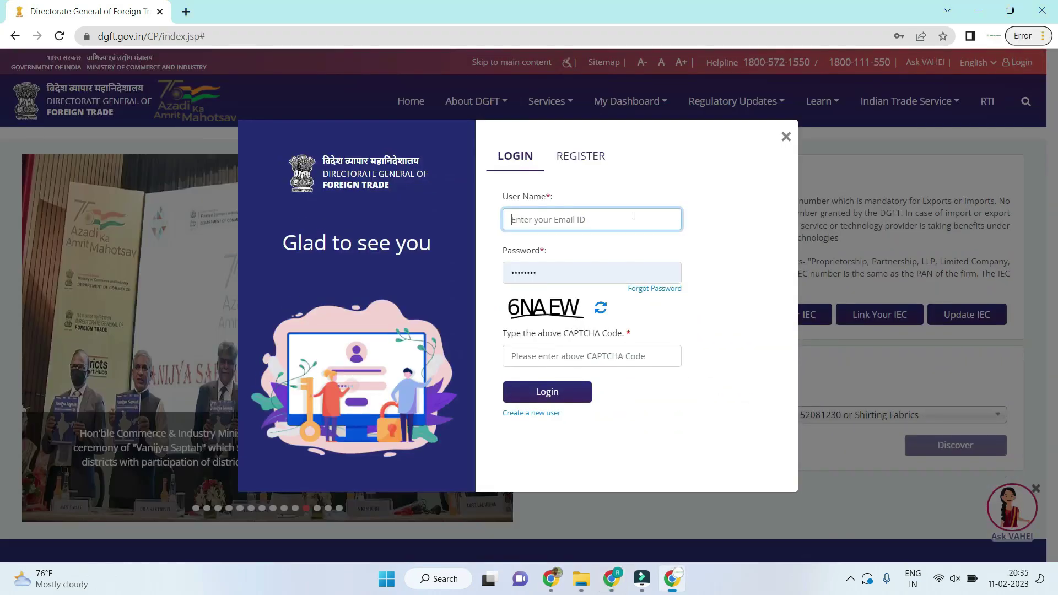
{"action": "left_click", "coordinate": [606, 223]}
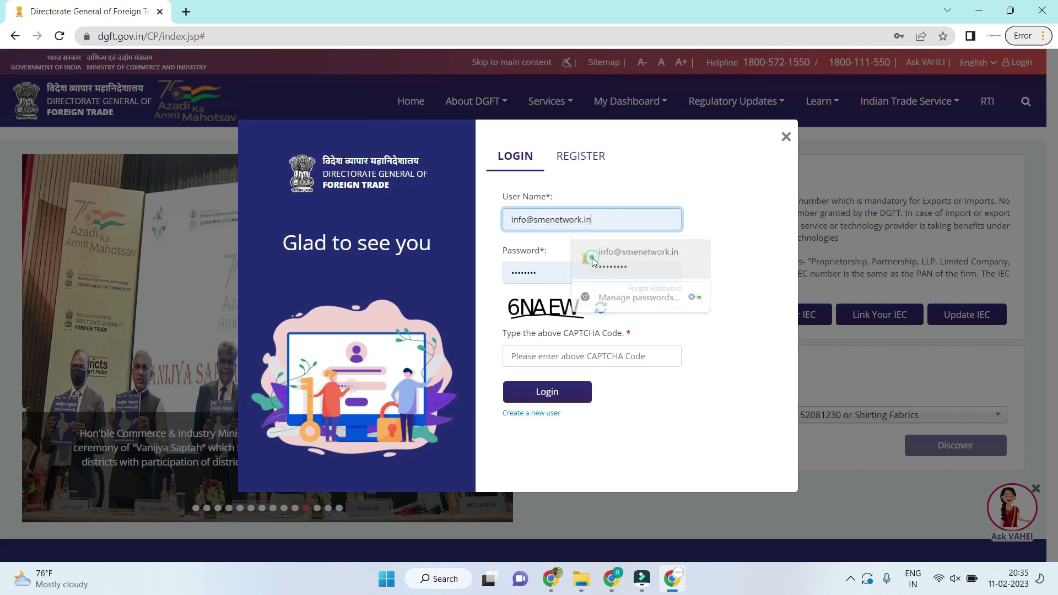
{"action": "left_click", "coordinate": [594, 259]}
{"action": "left_click", "coordinate": [576, 348]}
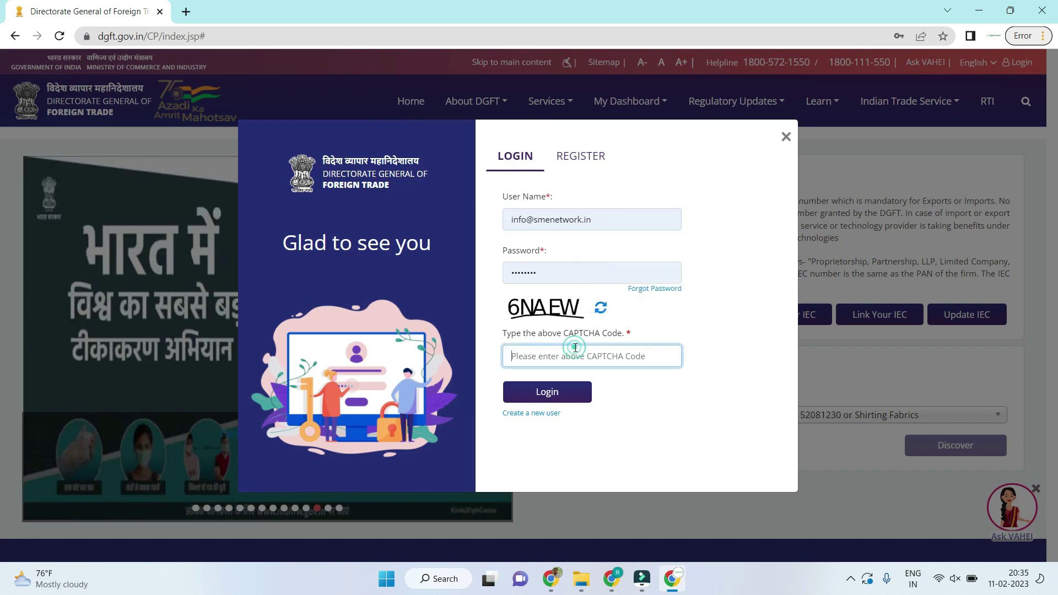
{"action": "key", "text": "Caps_Lock"}
{"action": "type", "text": "6NAEW"}
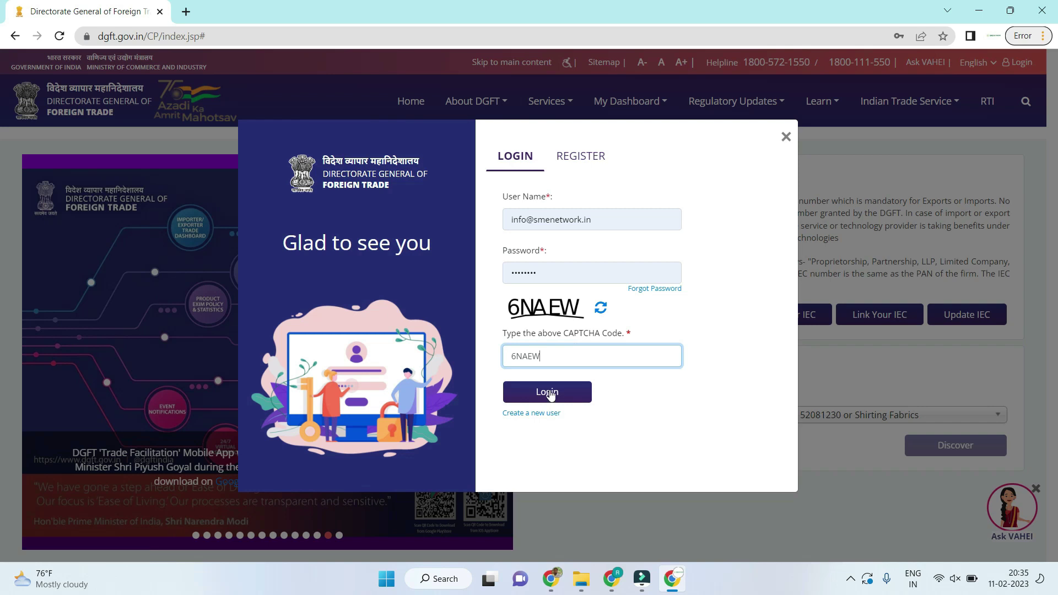
{"action": "left_click", "coordinate": [549, 393]}
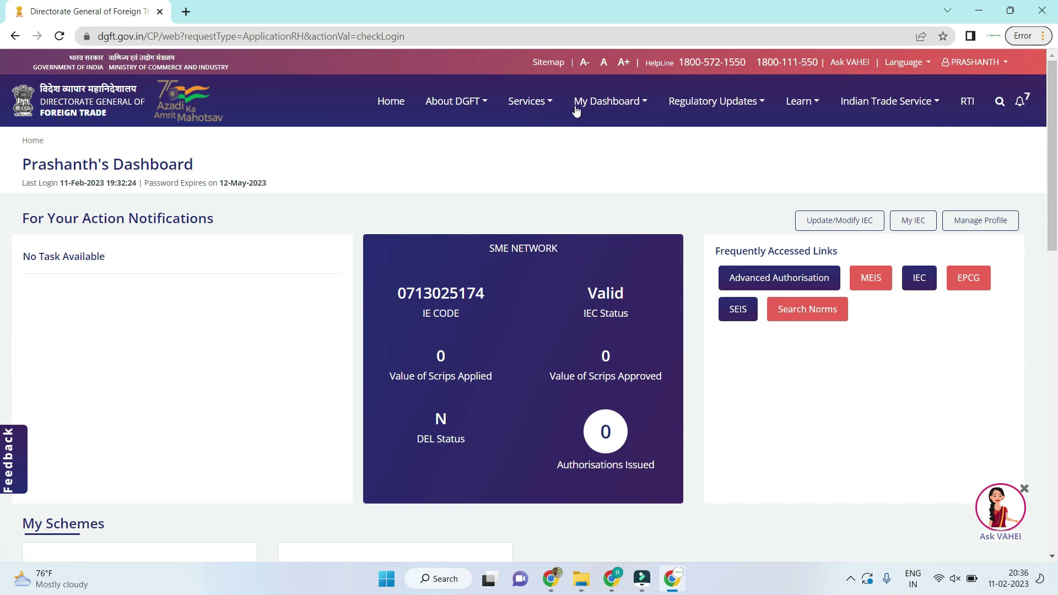
Go to Repositories > Bills Repository and choose Bank Realisations (e-BRC) as the bill type
{"action": "left_click", "coordinate": [628, 103]}
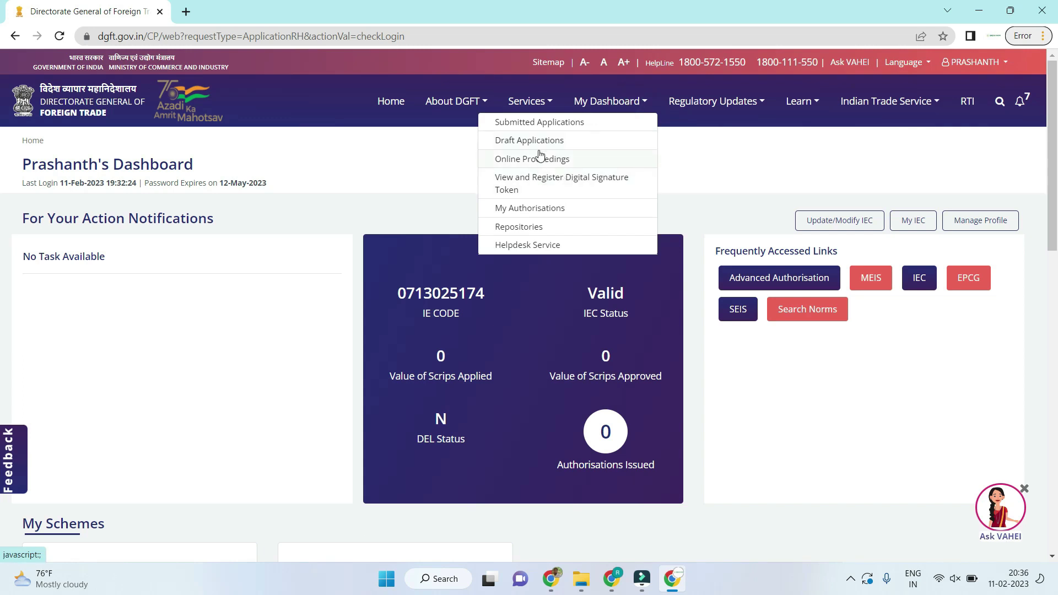
{"action": "left_click", "coordinate": [526, 232]}
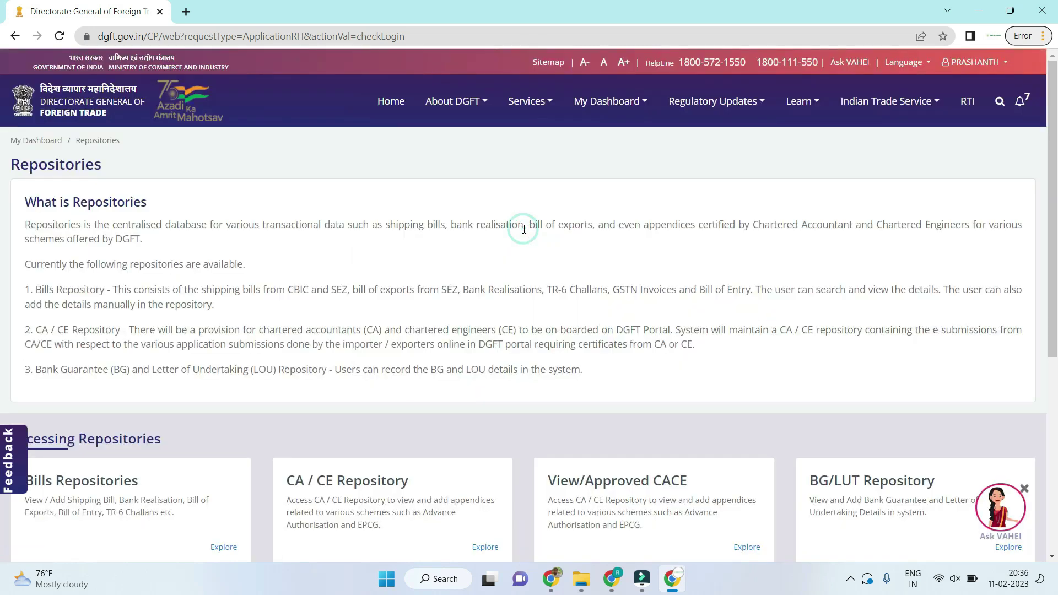
{"action": "left_click", "coordinate": [135, 505]}
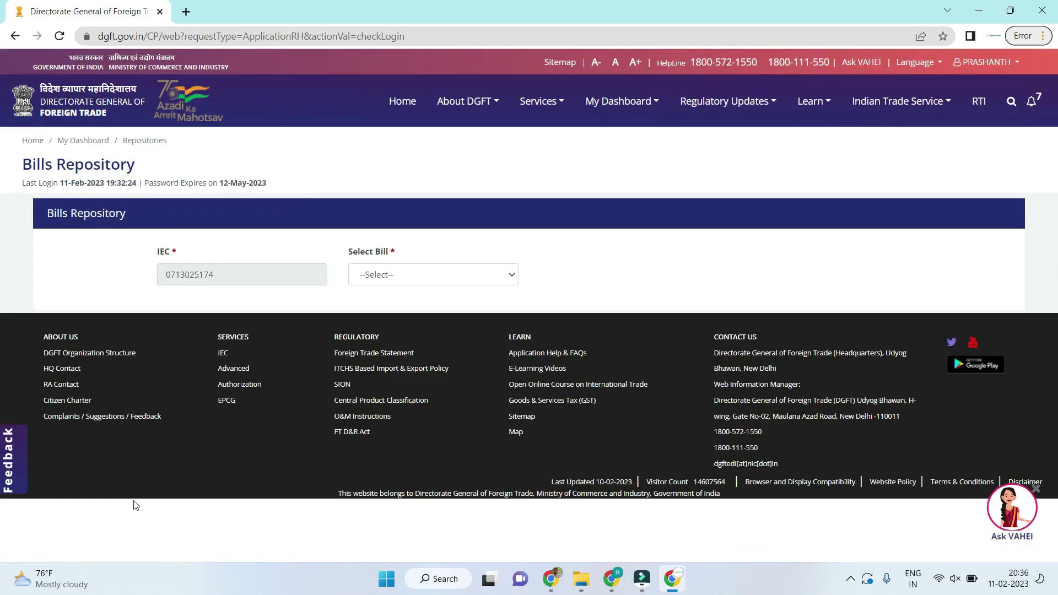
{"action": "left_click", "coordinate": [414, 273]}
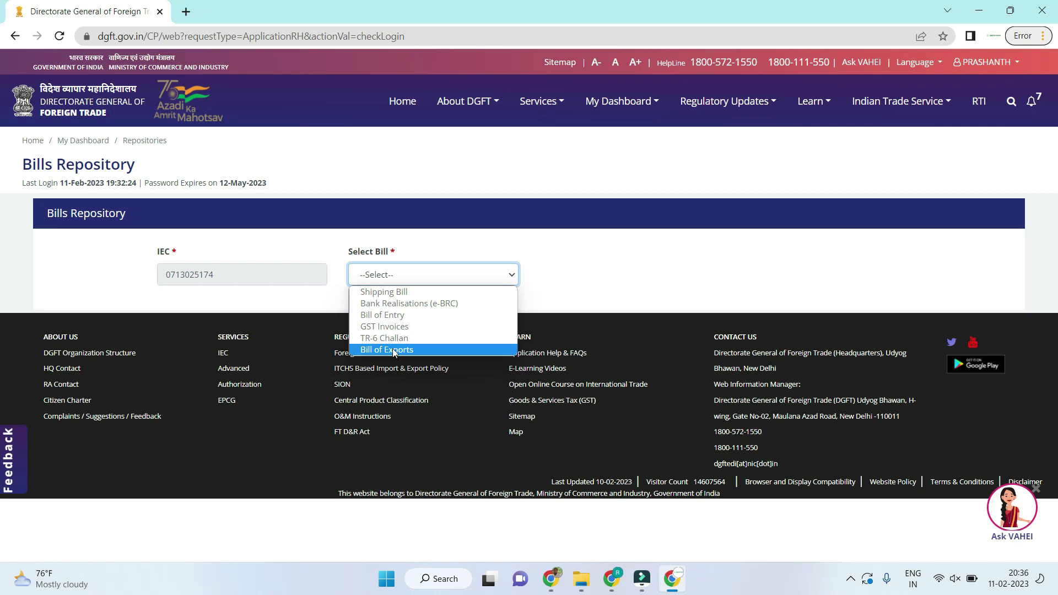
{"action": "left_click", "coordinate": [473, 303]}
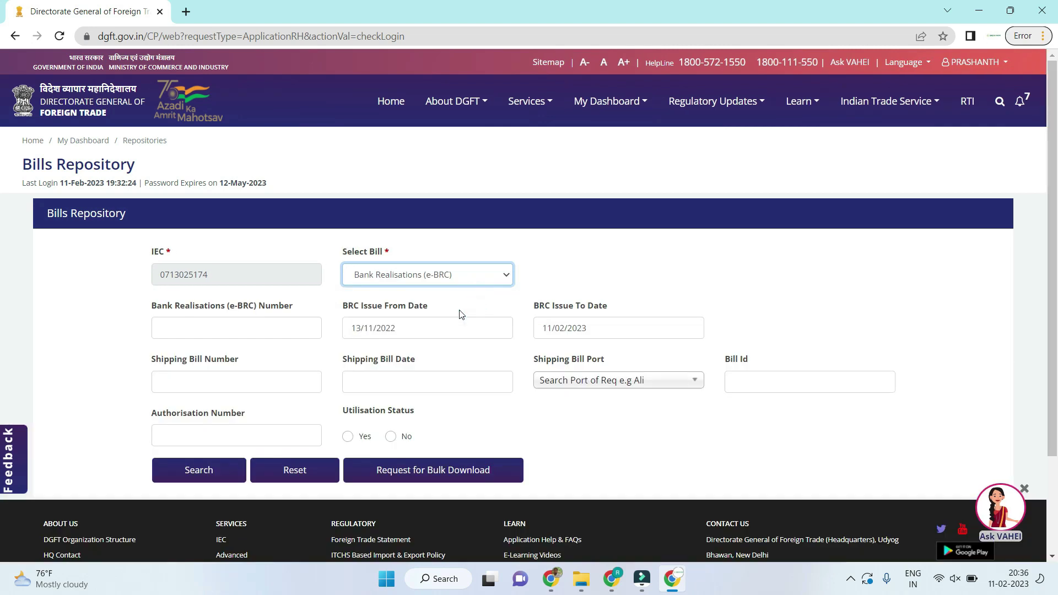
Set BRC issue dates from 01/04/2020 to 31/03/2022 and run the e-BRC search
{"action": "double_click", "coordinate": [440, 328]}
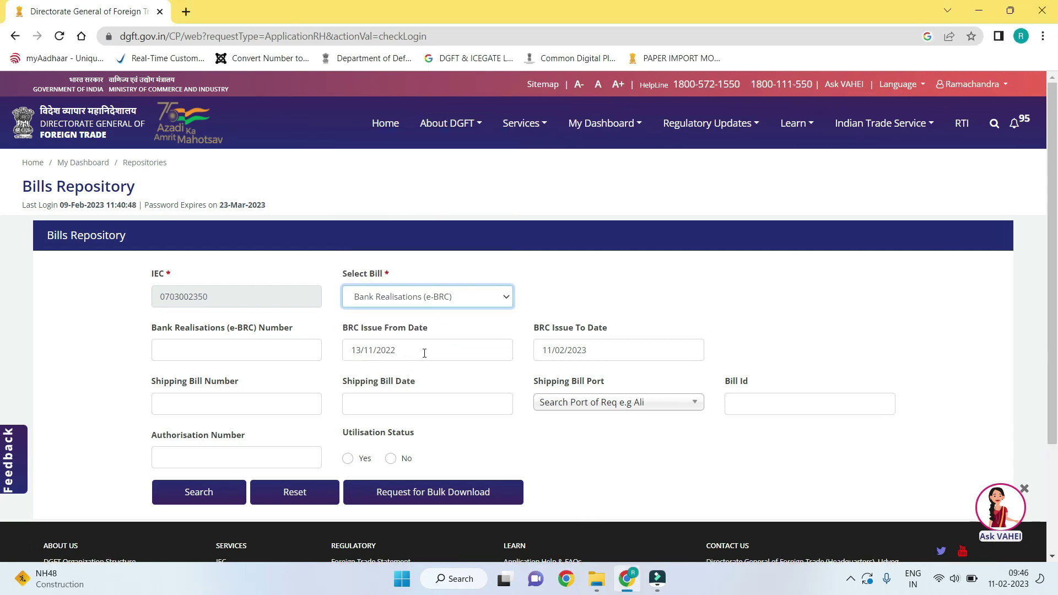
{"action": "left_click", "coordinate": [423, 351]}
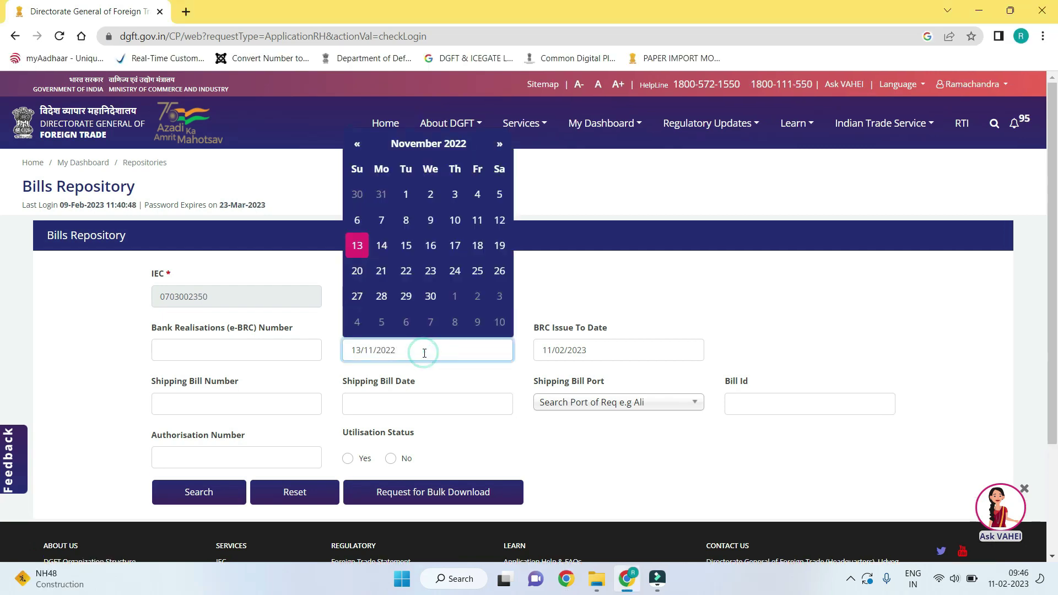
{"action": "key", "text": "BackSpace"}
{"action": "key", "text": "BackSpace"}
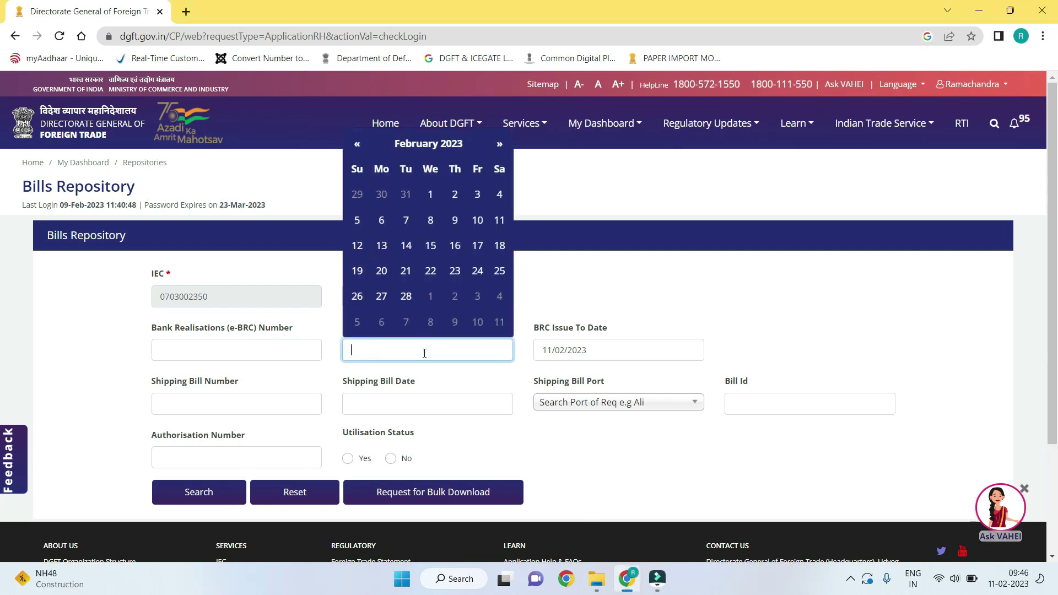
{"action": "type", "text": "01/04/2020"}
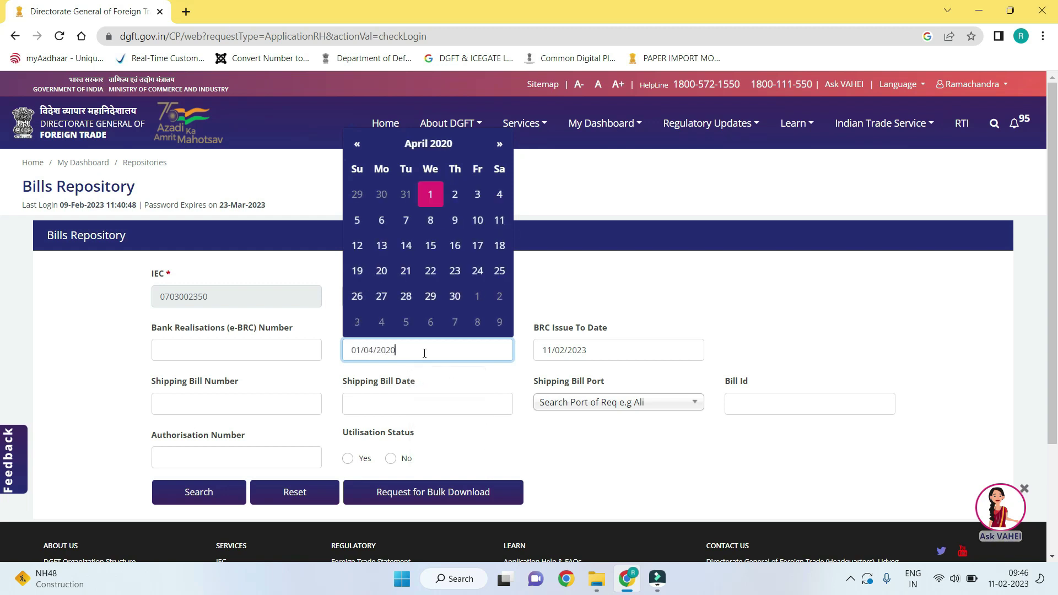
{"action": "key", "text": "Tab"}
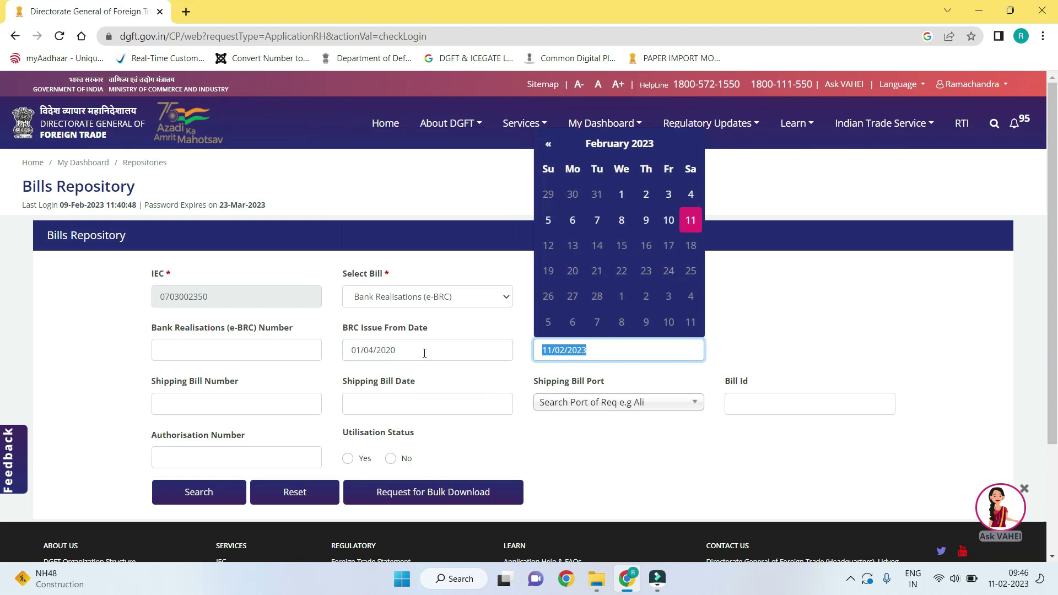
{"action": "type", "text": "31/038"}
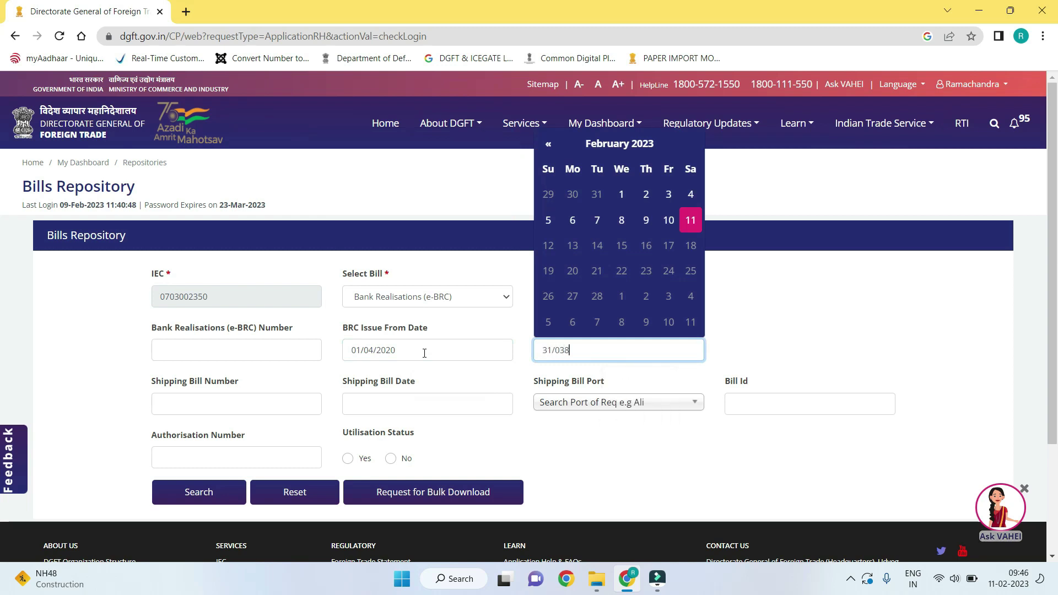
{"action": "key", "text": "BackSpace"}
{"action": "type", "text": "/"}
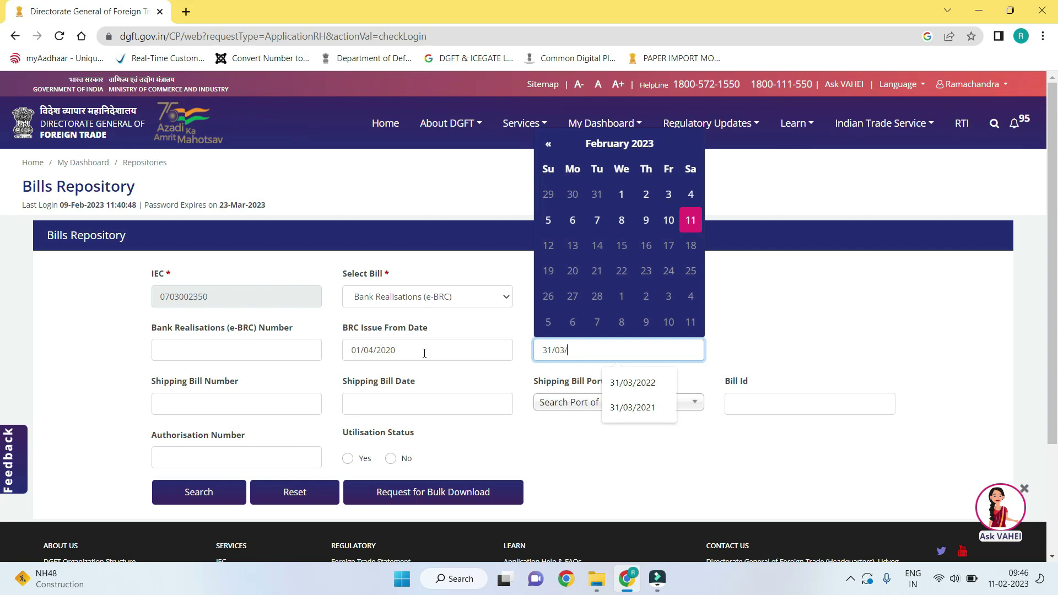
{"action": "type", "text": "2022"}
{"action": "left_click", "coordinate": [646, 296]}
{"action": "left_click", "coordinate": [186, 494]}
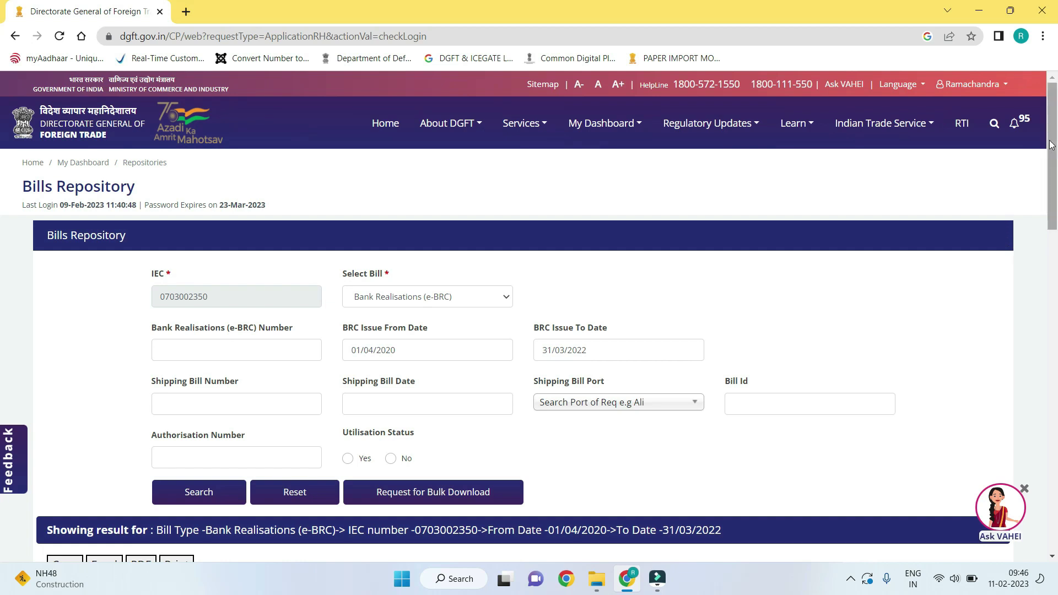
{"action": "left_click_drag", "start_coordinate": [1055, 125], "coordinate": [1055, 419]}
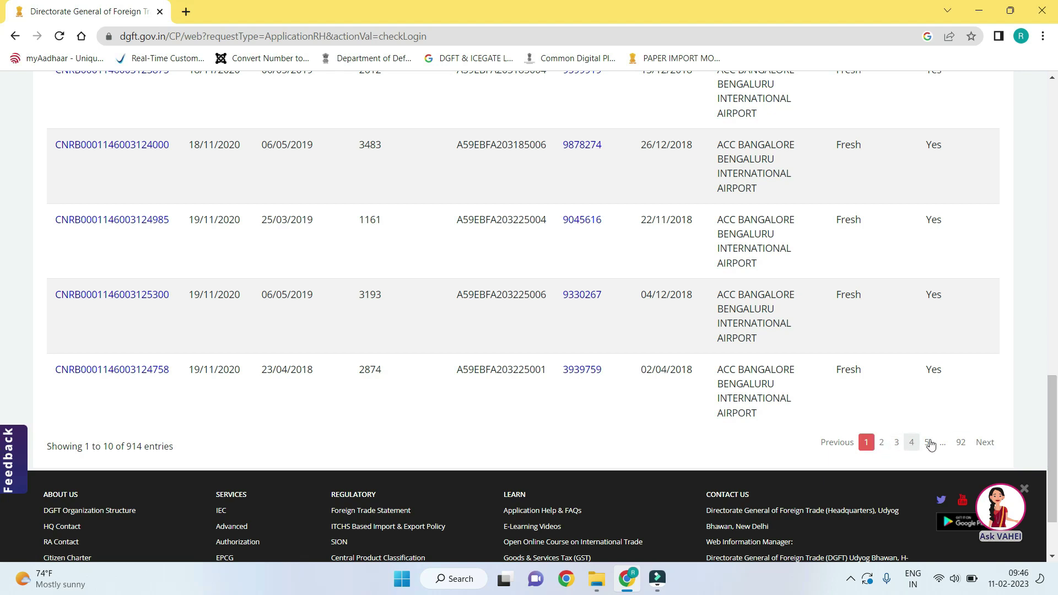
{"action": "left_click_drag", "start_coordinate": [1056, 469], "coordinate": [1056, 320]}
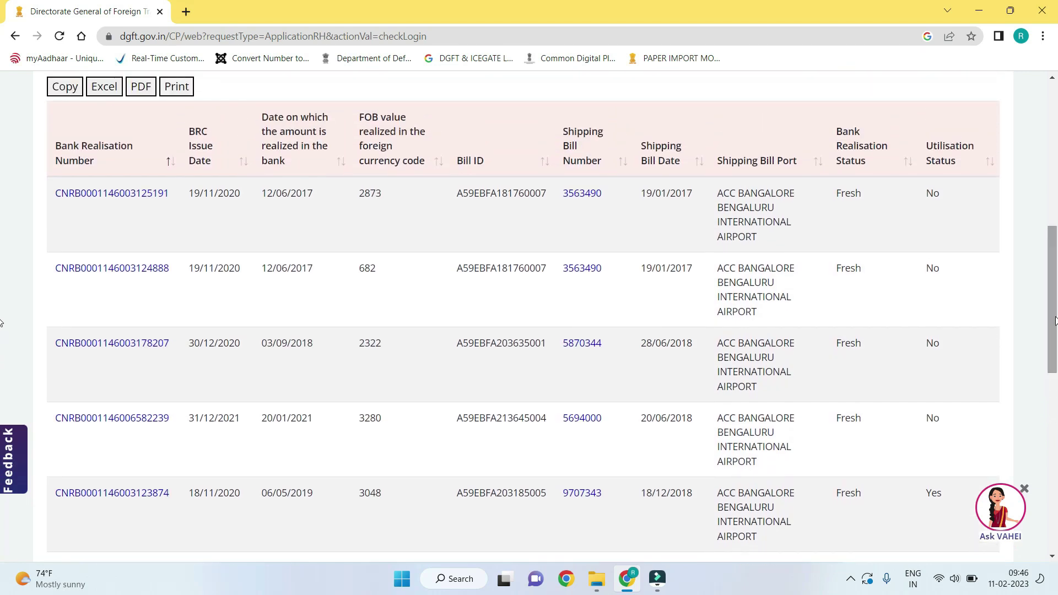
{"action": "left_click", "coordinate": [108, 268]}
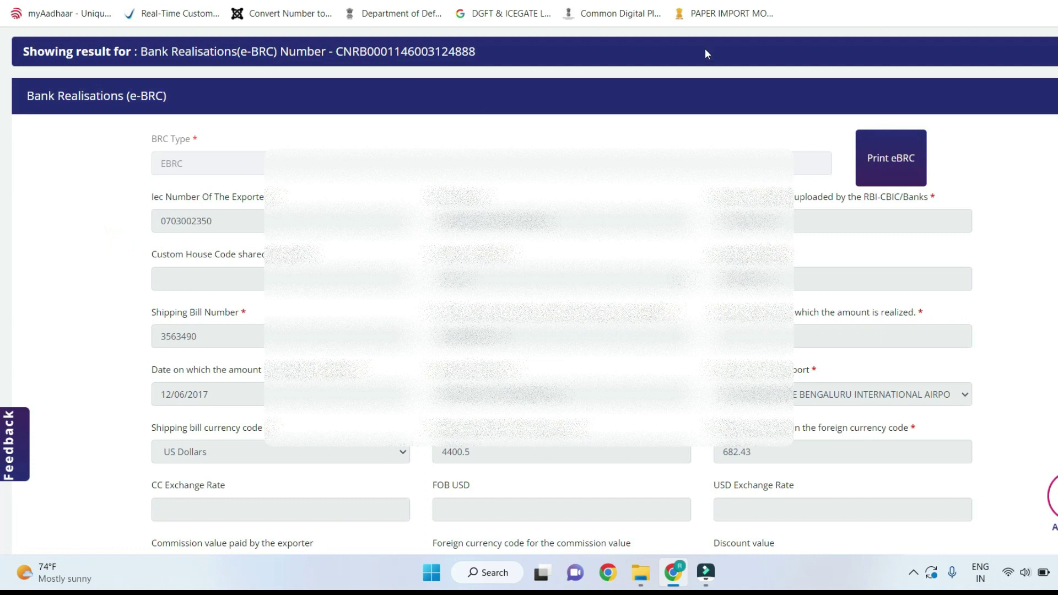
{"action": "left_click", "coordinate": [891, 160]}
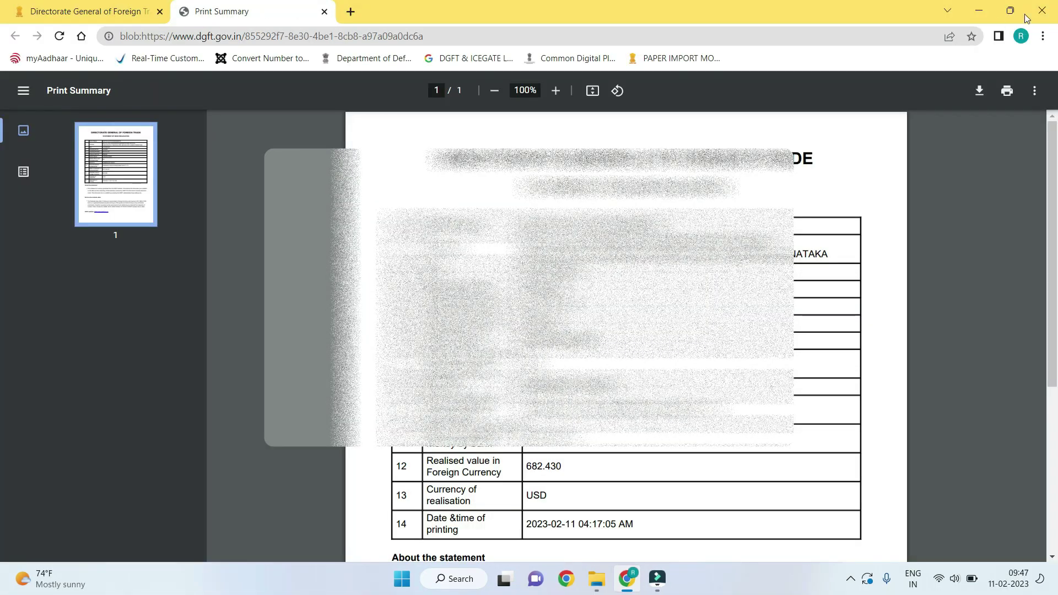
{"action": "left_click", "coordinate": [981, 92]}
Download the e-BRC PDF into a new Downloads folder named EBRC COPIES
{"action": "left_click", "coordinate": [981, 90]}
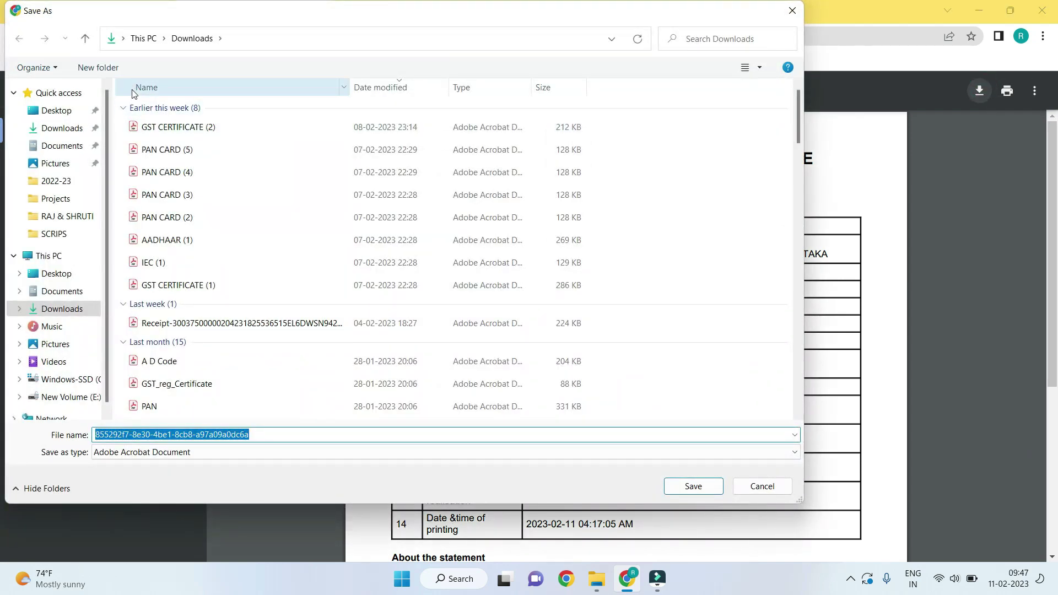
{"action": "left_click", "coordinate": [70, 132]}
{"action": "key", "text": "ctrl+shift+n"}
{"action": "type", "text": "EB"}
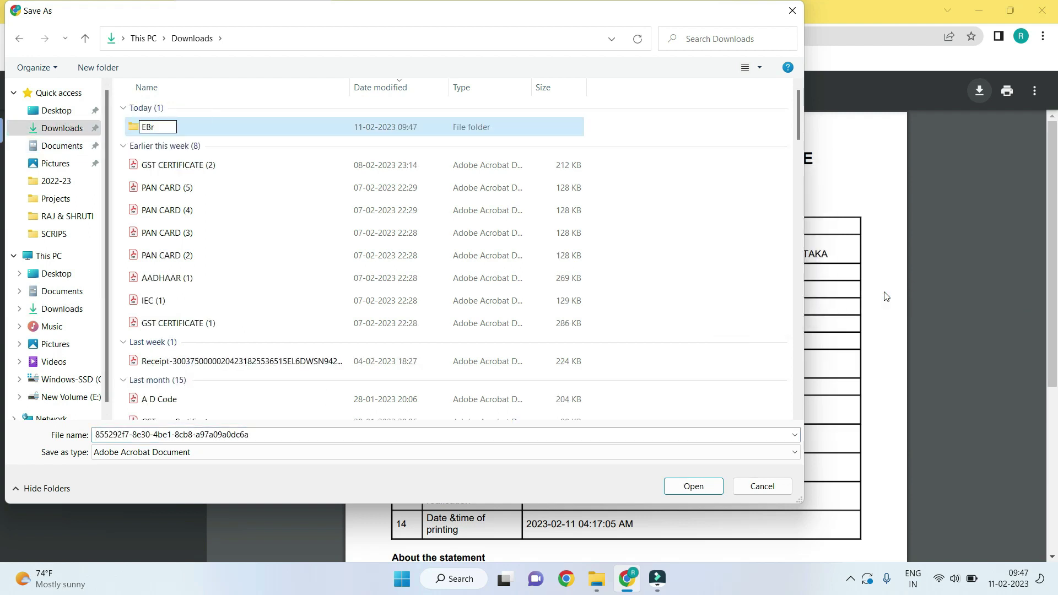
{"action": "type", "text": "RC COPIES"}
{"action": "key", "text": "Return"}
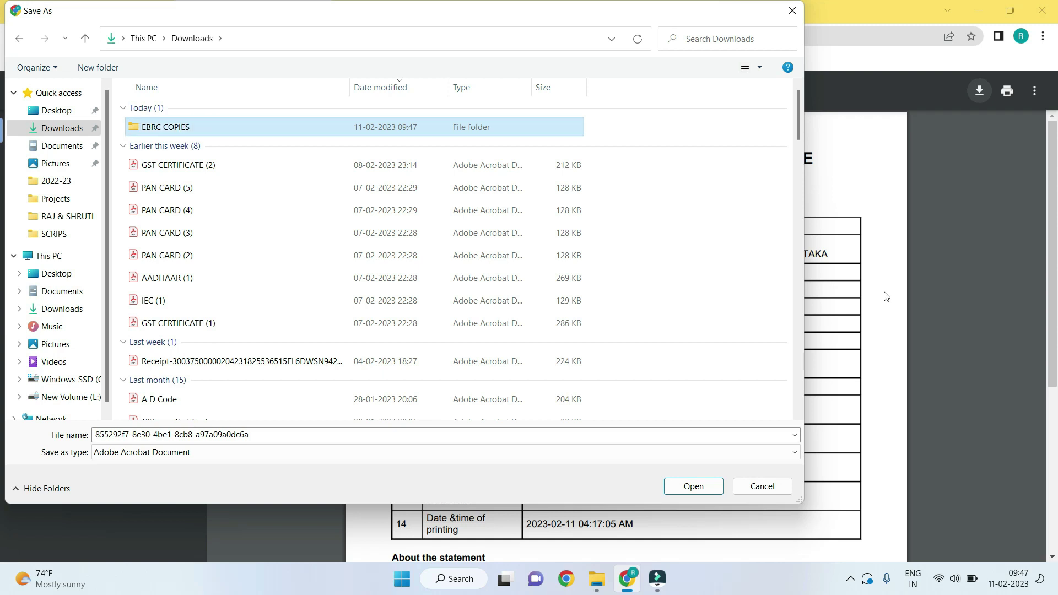
{"action": "key", "text": "Return"}
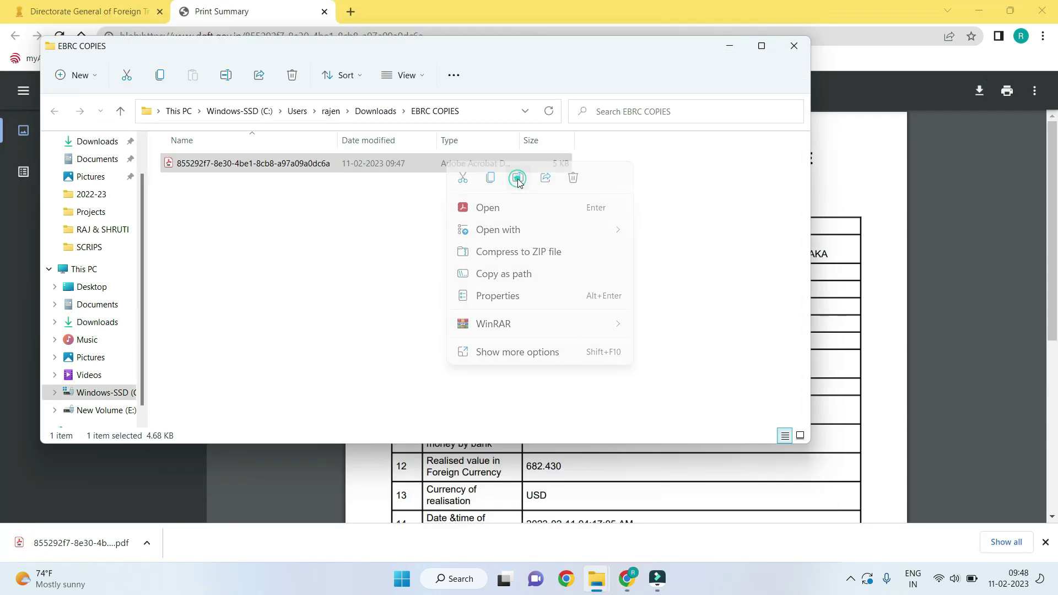
Rename the saved e-BRC file to BRC 1 in Explorer
{"action": "left_click", "coordinate": [518, 178]}
{"action": "type", "text": "BRC 1"}
{"action": "key", "text": "Return"}
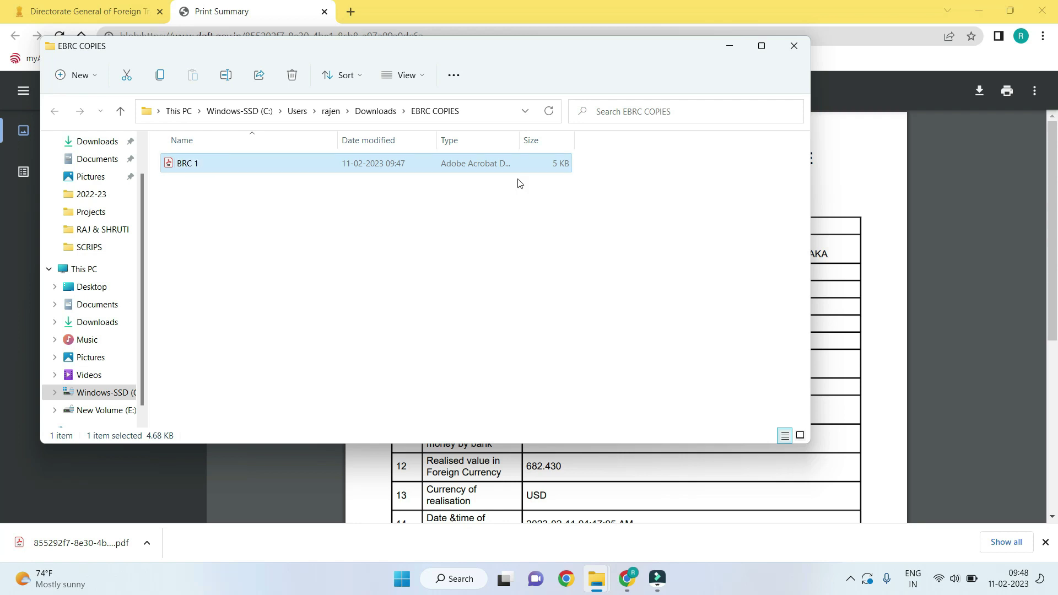
{"action": "left_click", "coordinate": [732, 44]}
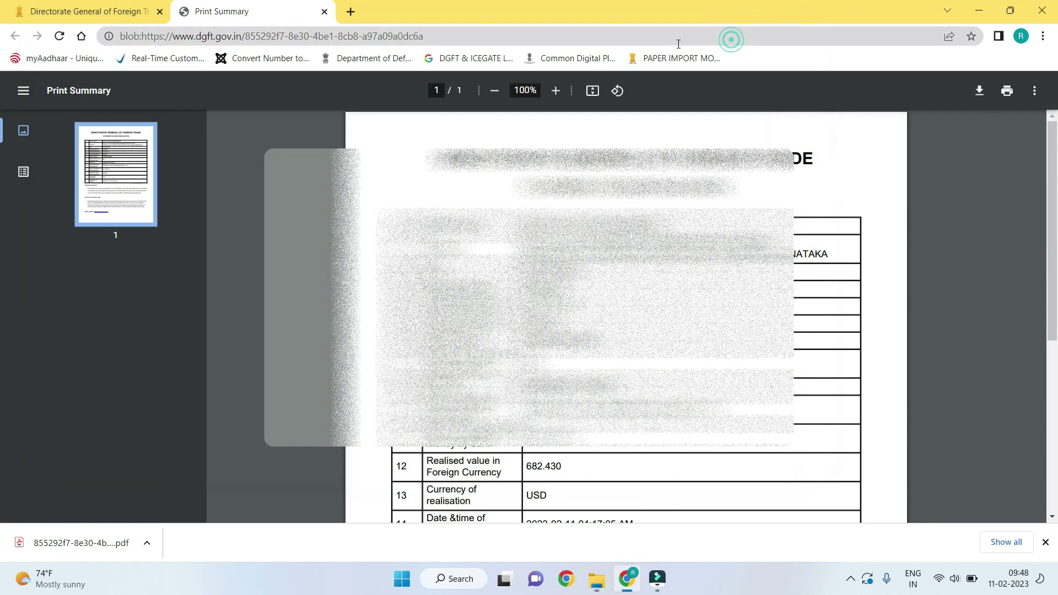
Close the Print Summary tab and use Back To Search Result to list the e-BRCs again
{"action": "left_click", "coordinate": [325, 11]}
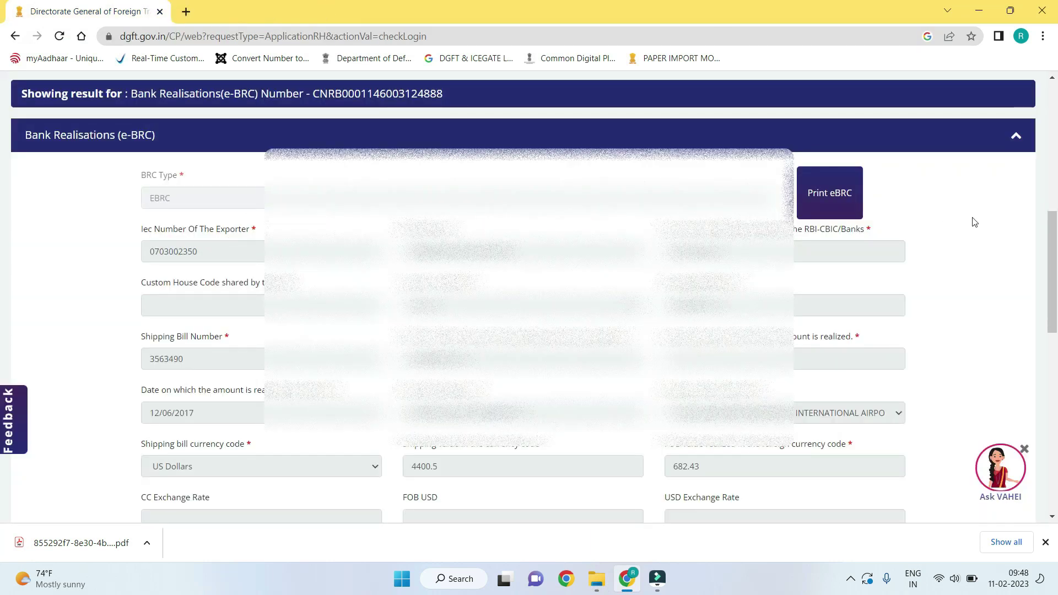
{"action": "scroll", "coordinate": [1055, 260], "scroll_direction": "up", "scroll_amount": 3}
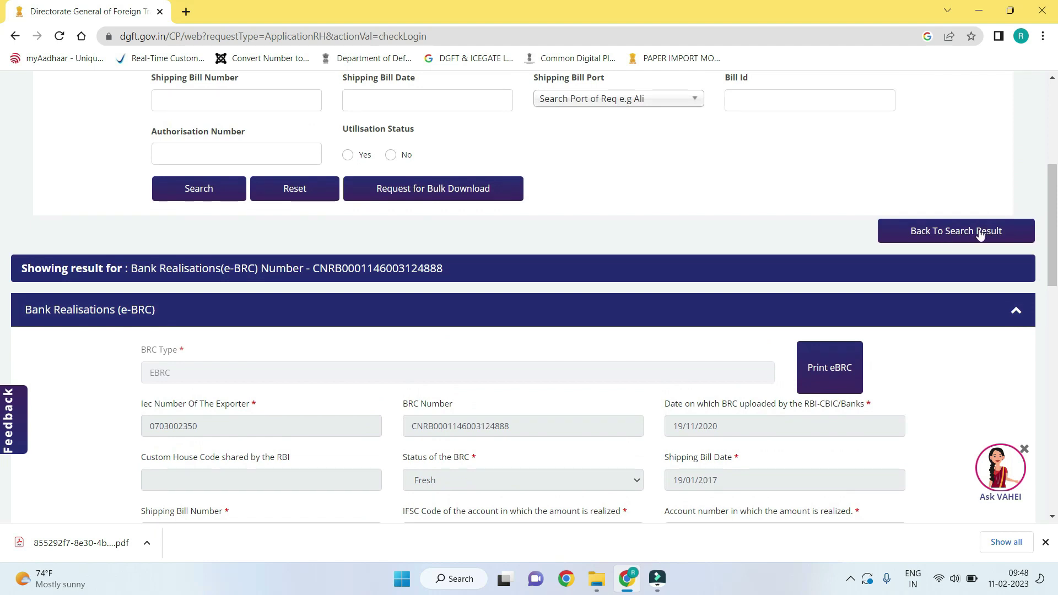
{"action": "left_click", "coordinate": [980, 234]}
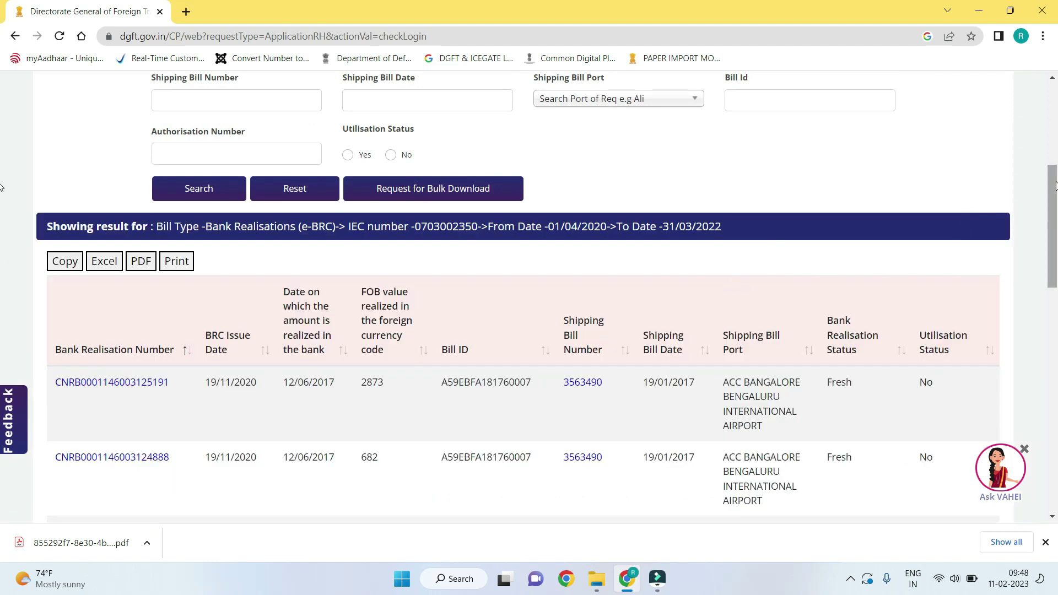
{"action": "scroll", "coordinate": [1055, 185], "scroll_direction": "down", "scroll_amount": 3}
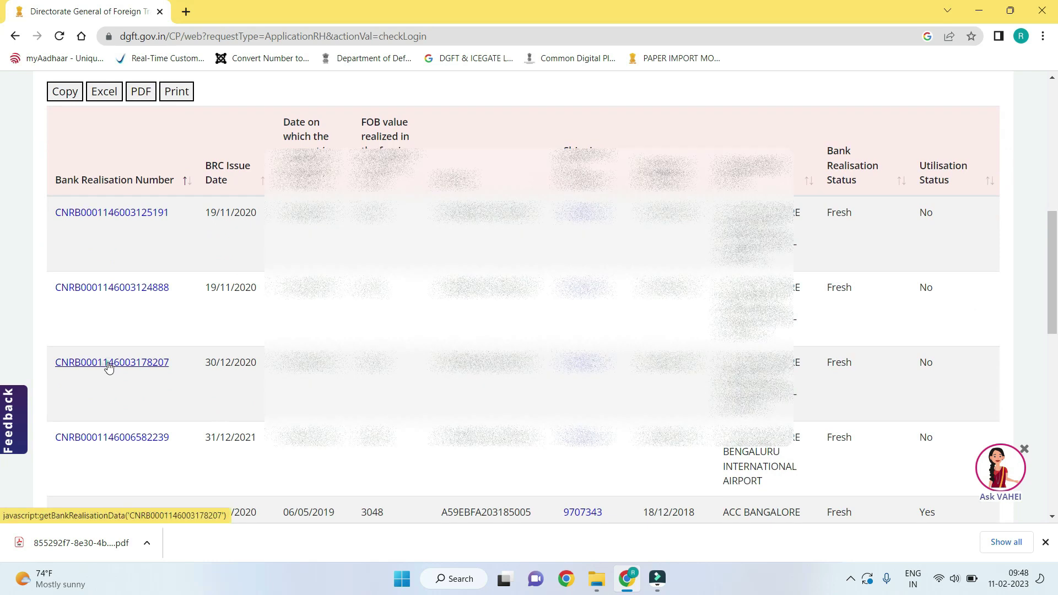
{"action": "left_click", "coordinate": [108, 365]}
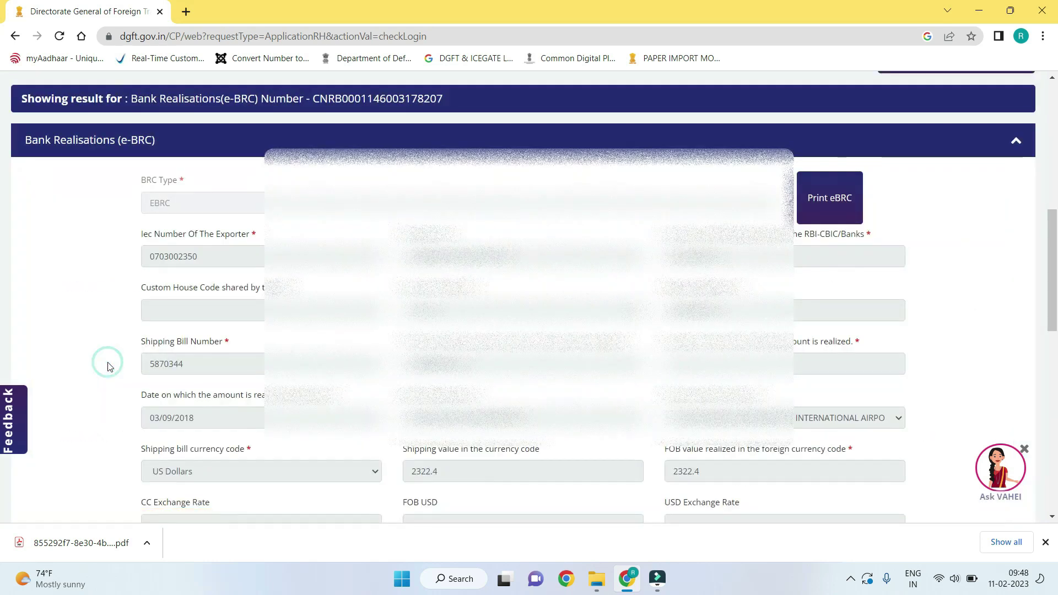
{"action": "left_click", "coordinate": [829, 200]}
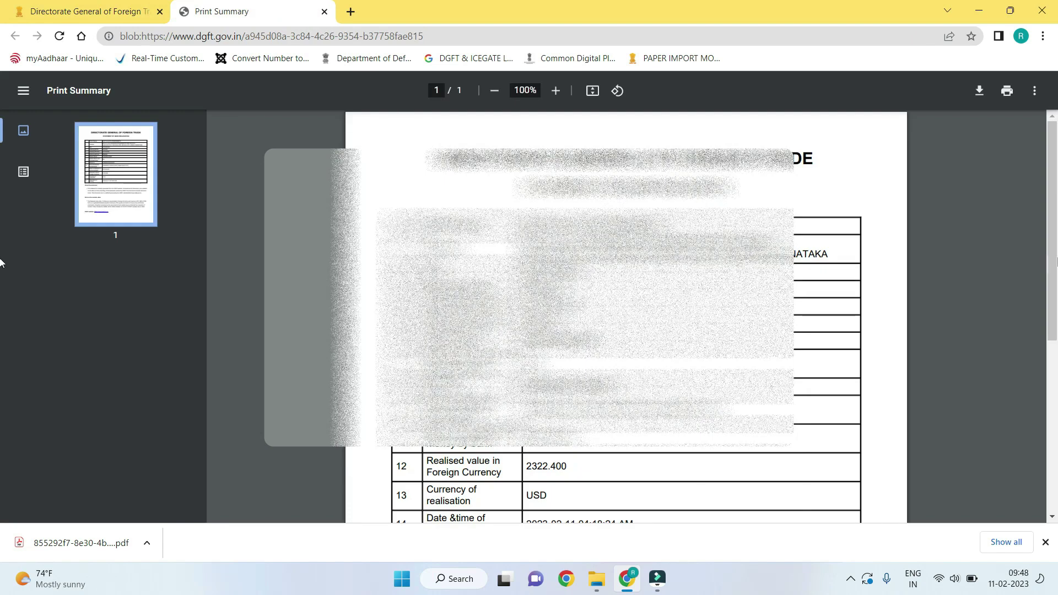
{"action": "left_click_drag", "start_coordinate": [1052, 218], "coordinate": [1056, 307]}
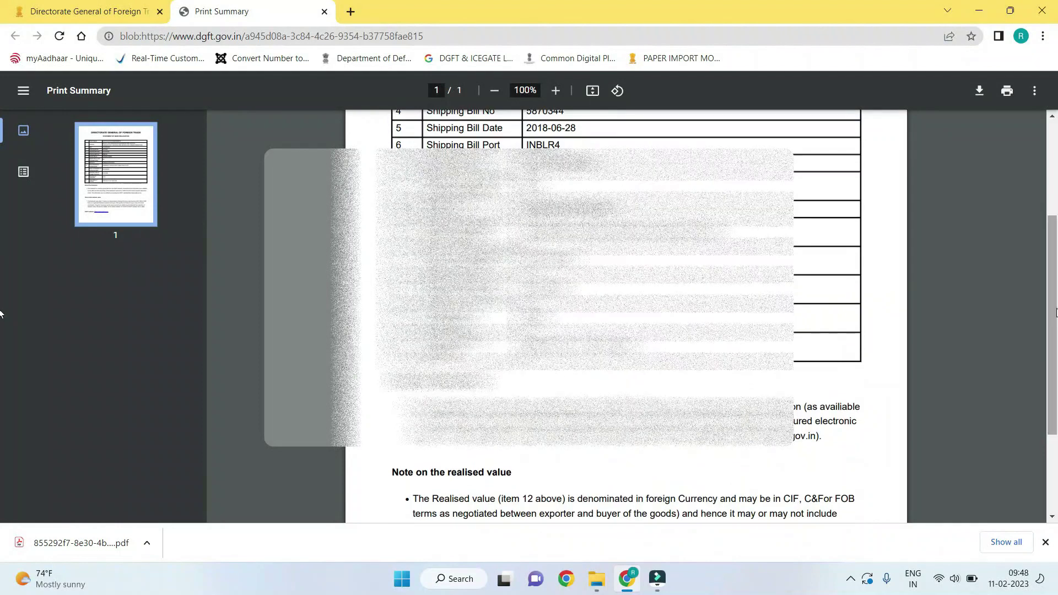
{"action": "left_click", "coordinate": [325, 12]}
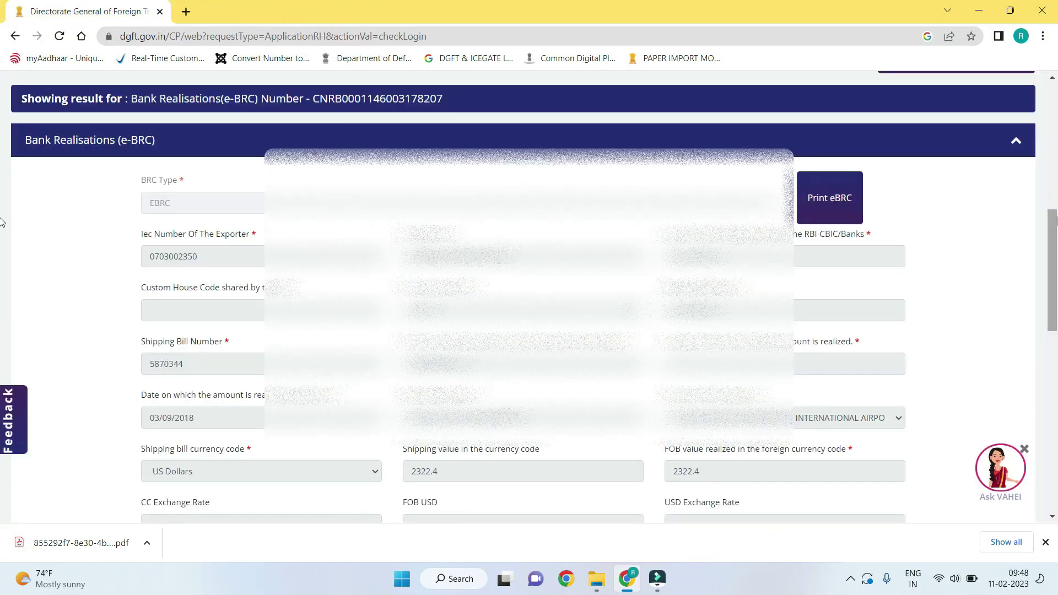
{"action": "scroll", "coordinate": [3, 224], "scroll_direction": "up", "scroll_amount": 5}
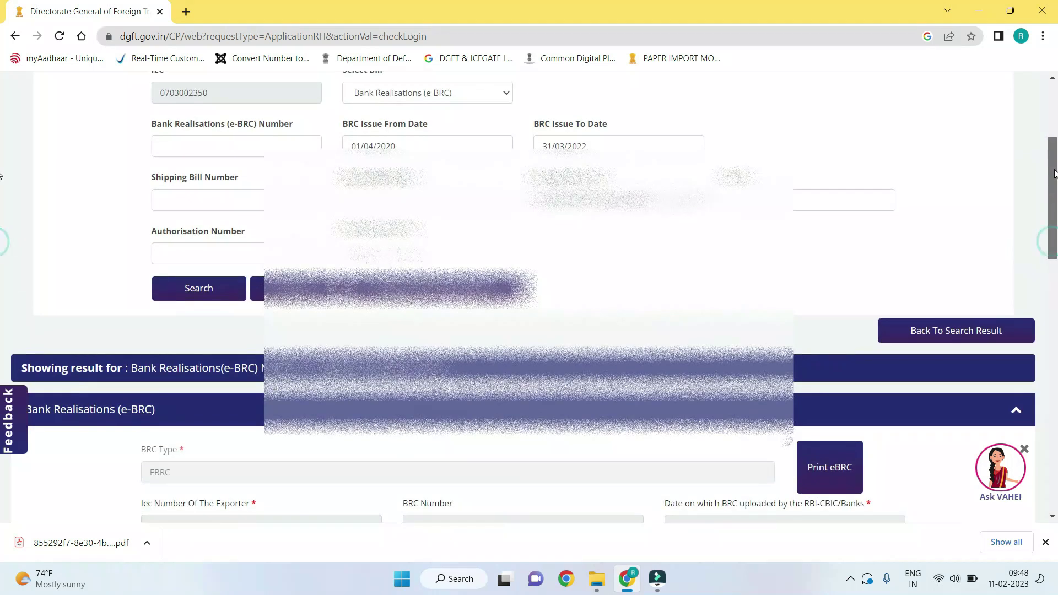
{"action": "scroll", "coordinate": [2, 224], "scroll_direction": "down", "scroll_amount": 5}
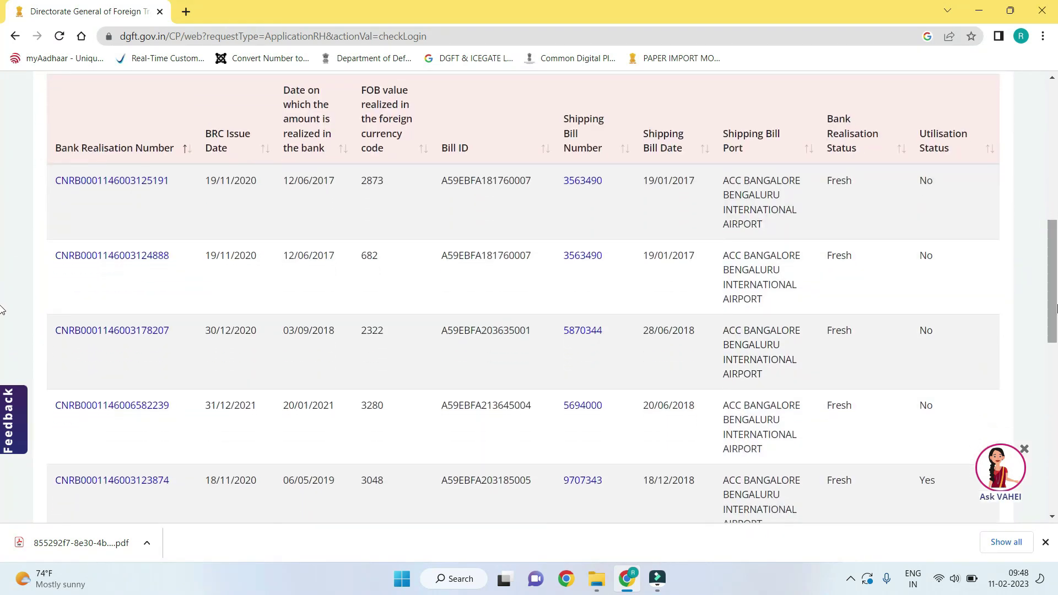
Copy shipping bill 5870344 from the results table and search e-BRCs by that number
{"action": "left_click", "coordinate": [702, 333]}
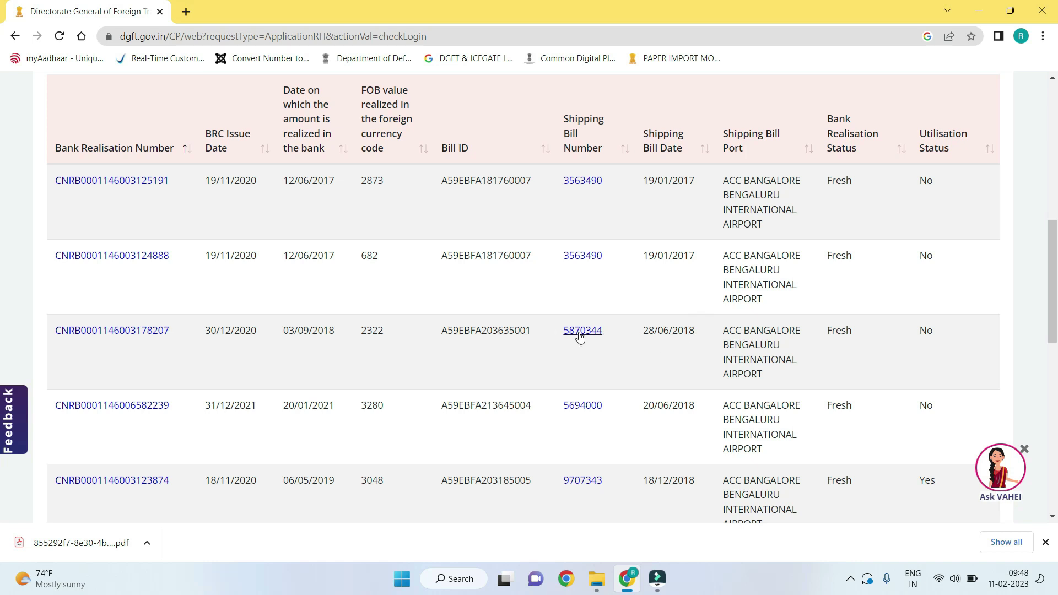
{"action": "left_click_drag", "start_coordinate": [604, 331], "coordinate": [561, 335]}
{"action": "key", "text": "ctrl+c"}
{"action": "left_click_drag", "start_coordinate": [1051, 279], "coordinate": [1049, 161]}
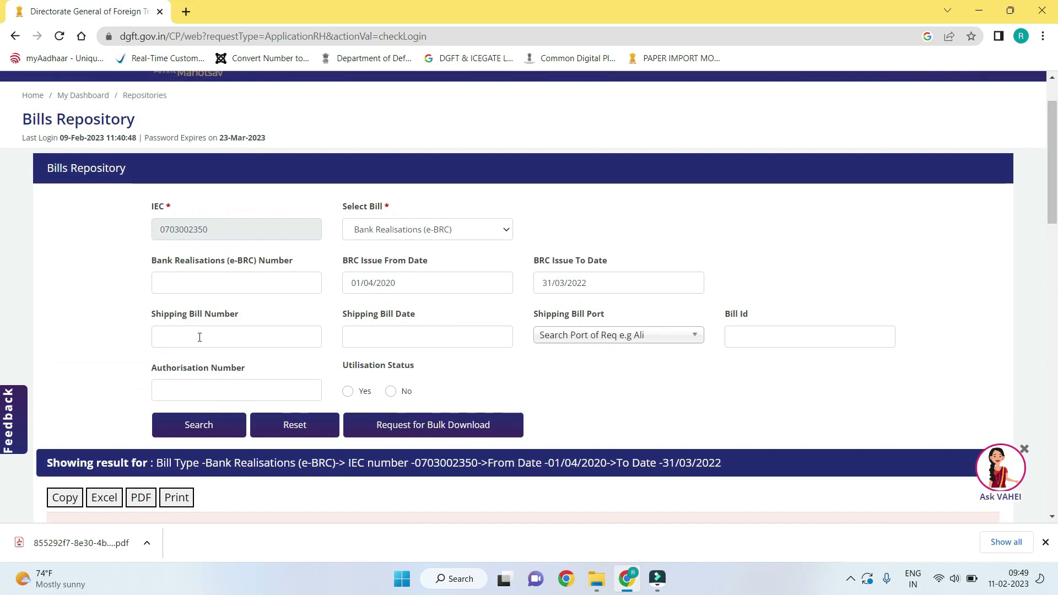
{"action": "left_click", "coordinate": [199, 337]}
{"action": "key", "text": "ctrl+v"}
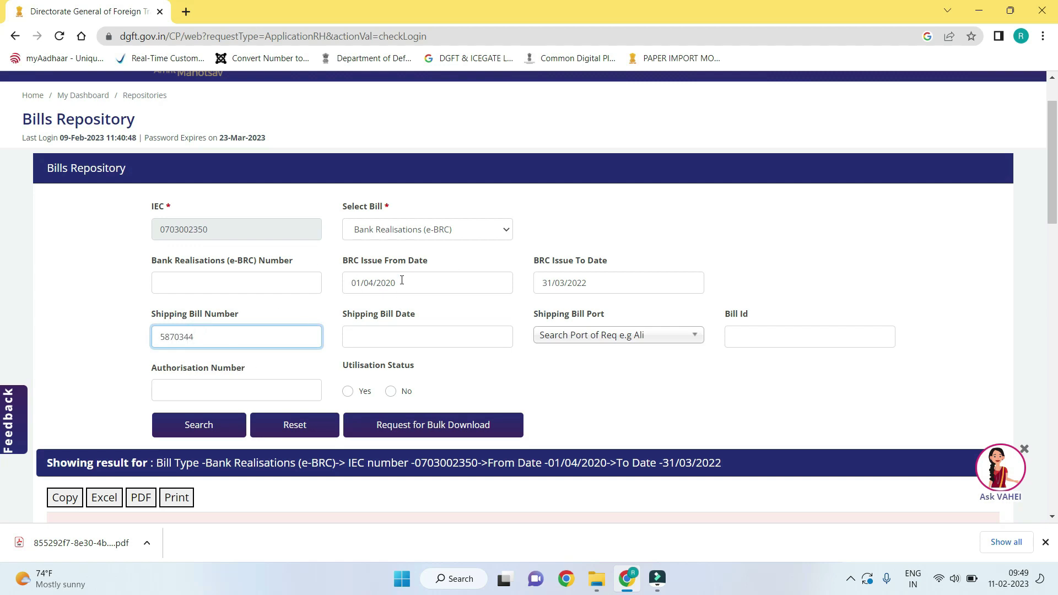
{"action": "left_click", "coordinate": [218, 427]}
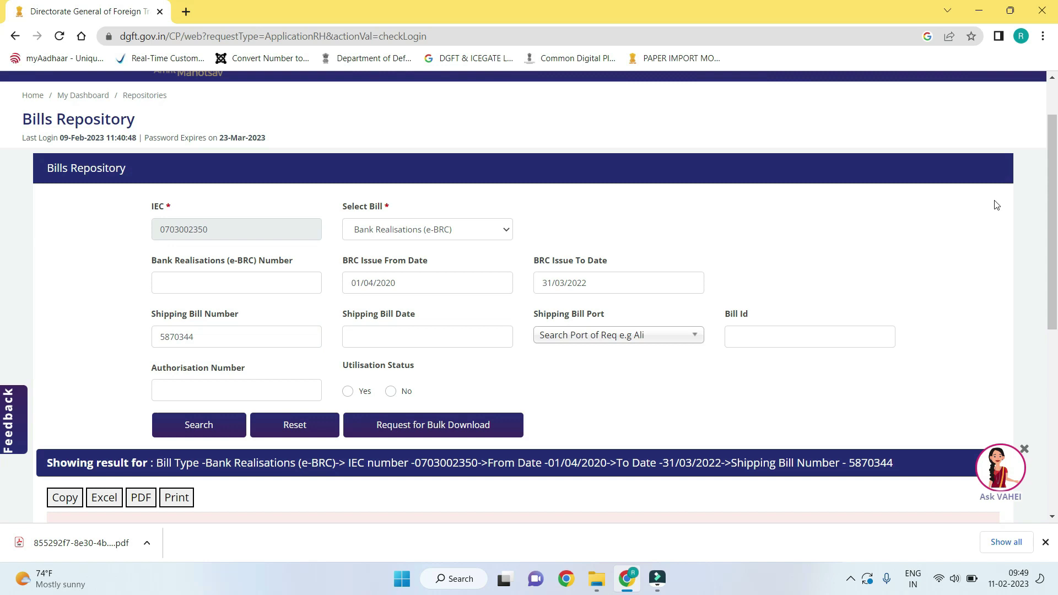
{"action": "left_click_drag", "start_coordinate": [1054, 175], "coordinate": [1056, 336]}
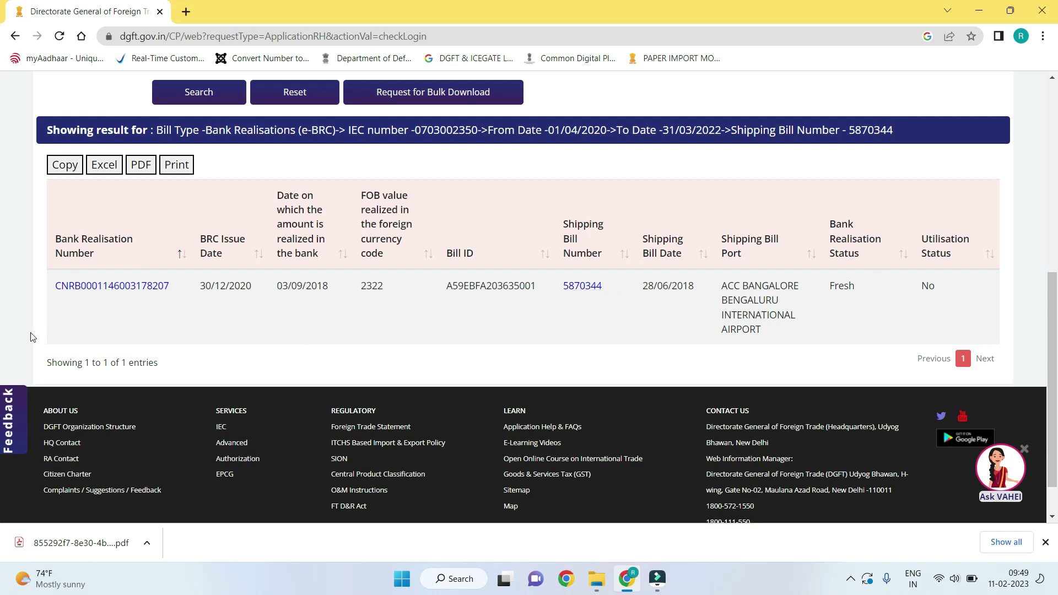
{"action": "scroll", "coordinate": [1, 208], "scroll_direction": "up", "scroll_amount": 5}
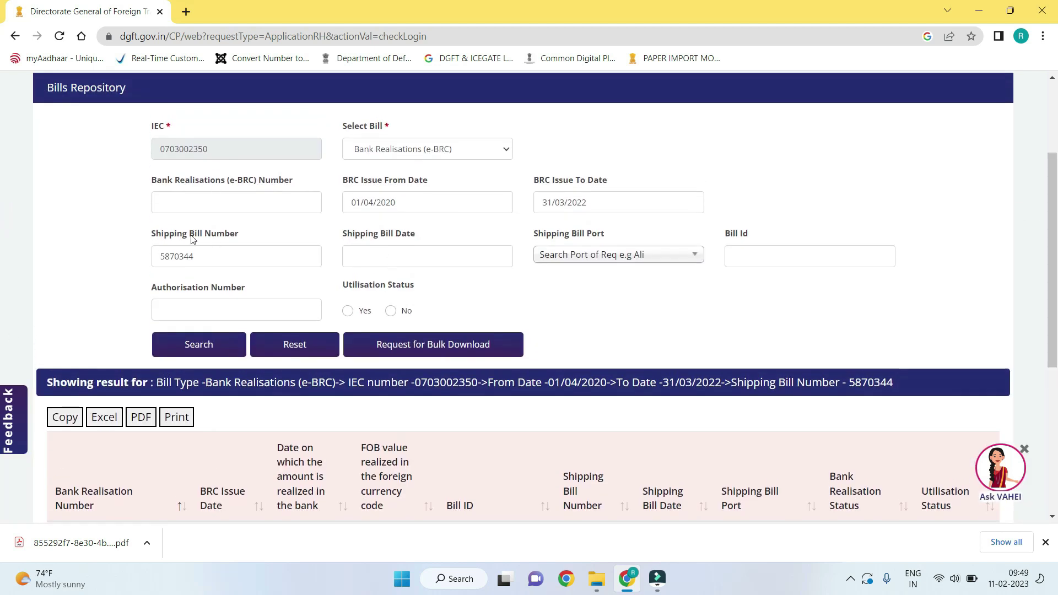
Clear the shipping bill number criterion and reset the search form
{"action": "left_click", "coordinate": [211, 256]}
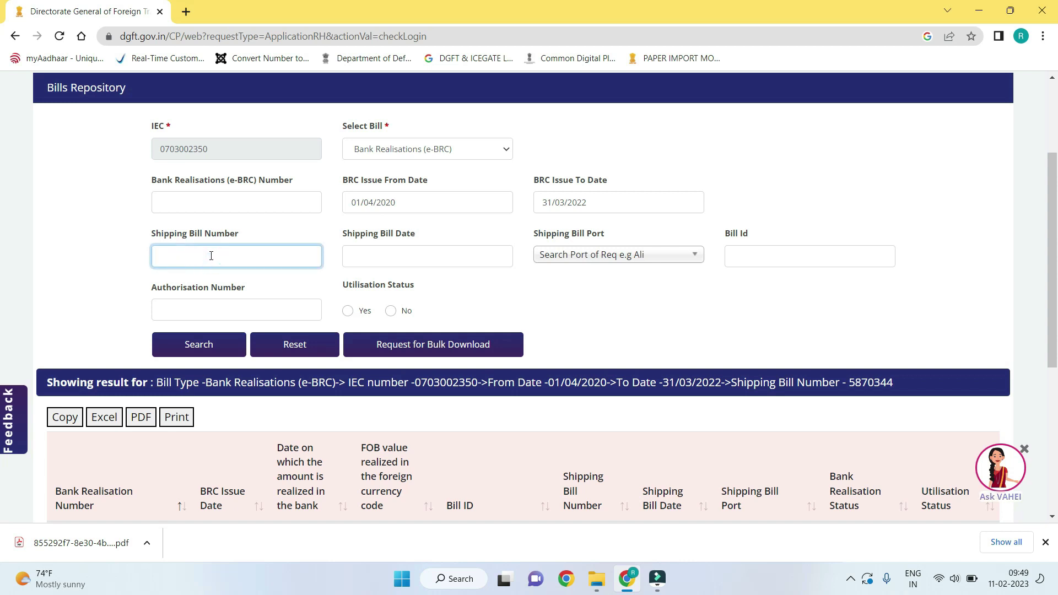
{"action": "left_click", "coordinate": [223, 311]}
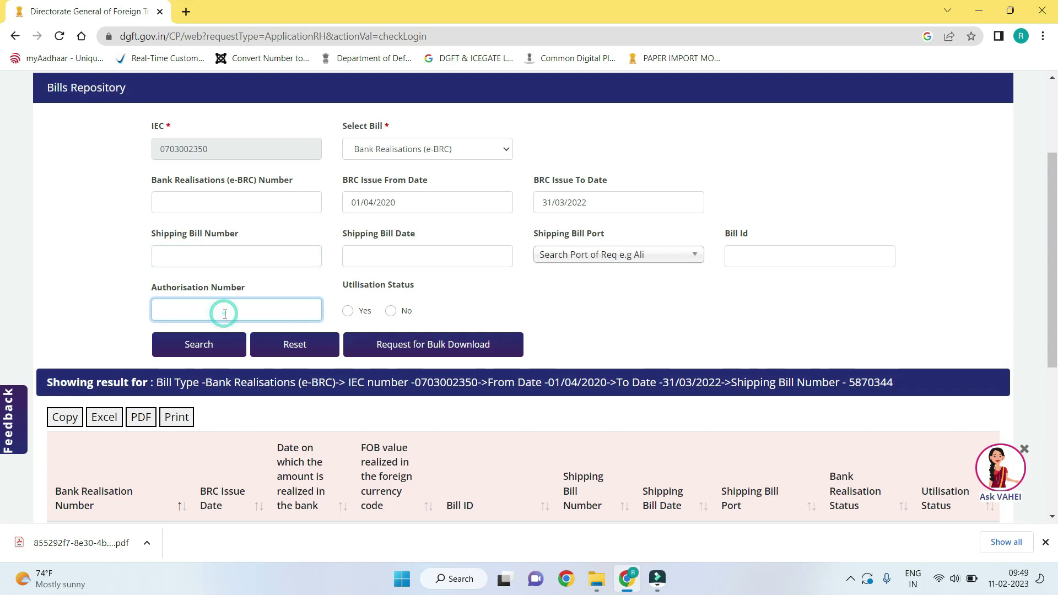
{"action": "left_click_drag", "start_coordinate": [1055, 237], "coordinate": [1055, 167]}
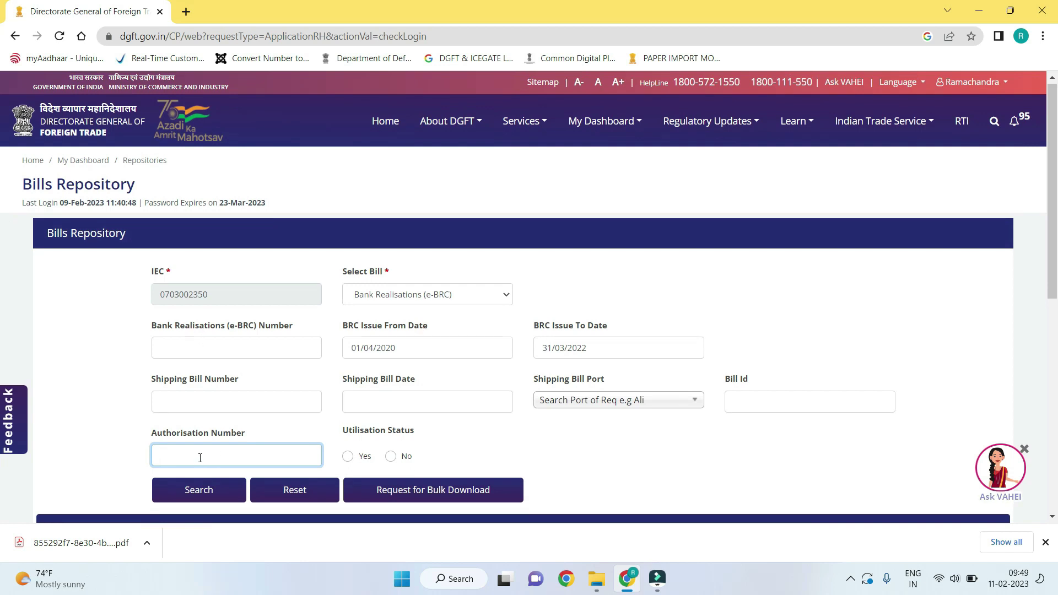
{"action": "left_click", "coordinate": [290, 488]}
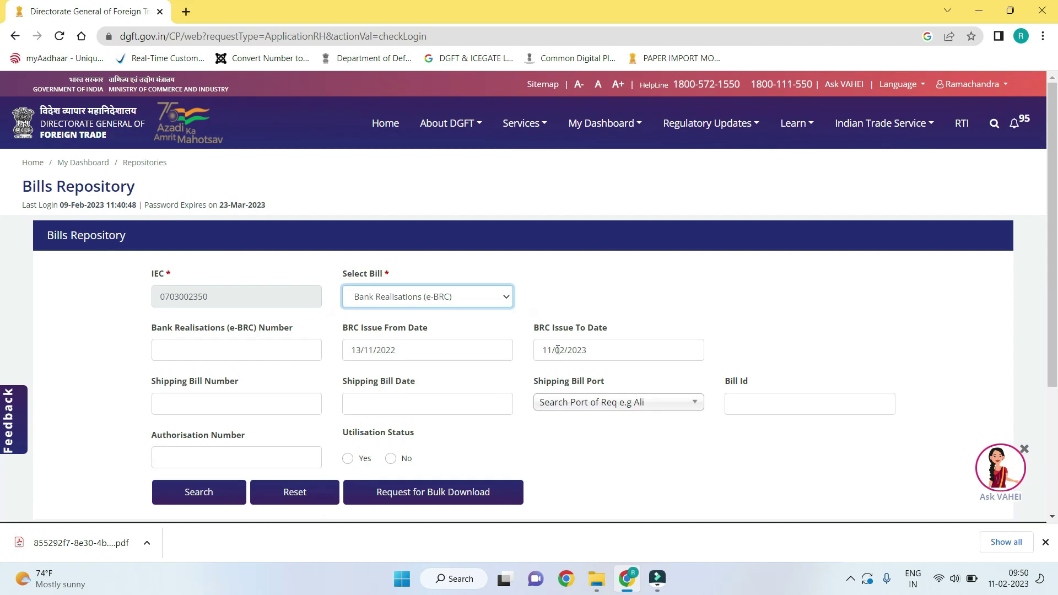
{"action": "left_click", "coordinate": [244, 460]}
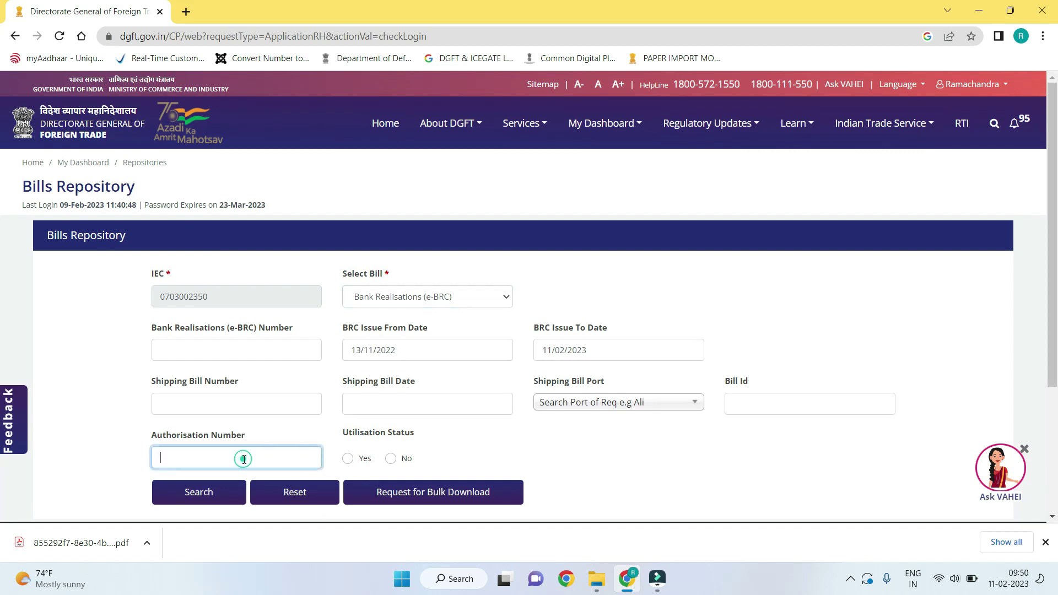
{"action": "key", "text": "ctrl+v"}
{"action": "left_click", "coordinate": [412, 359]}
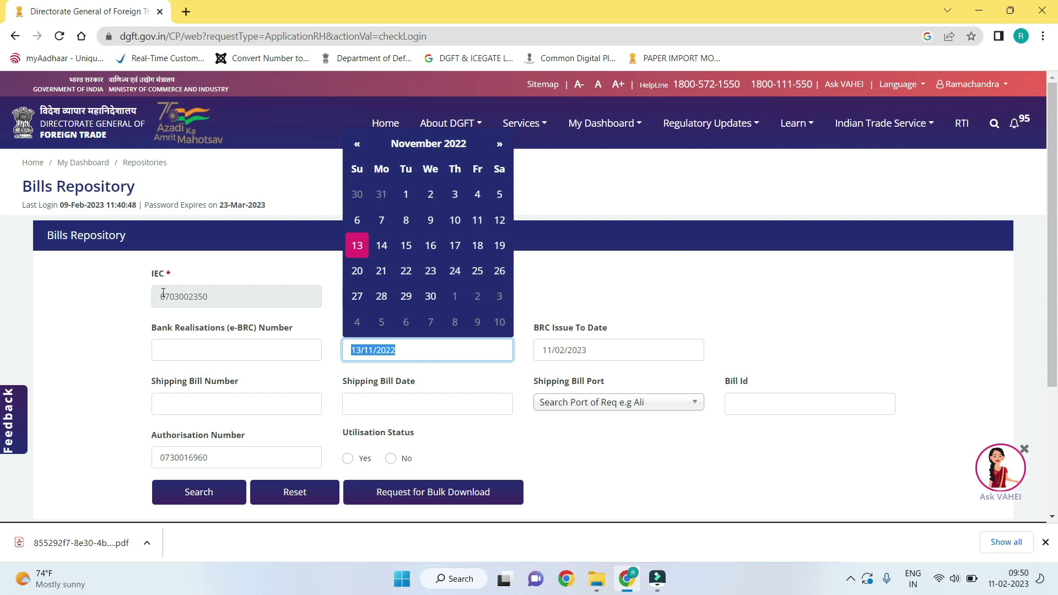
{"action": "key", "text": "BackSpace"}
{"action": "type", "text": "01"}
{"action": "left_click", "coordinate": [435, 404]}
{"action": "left_click", "coordinate": [208, 492]}
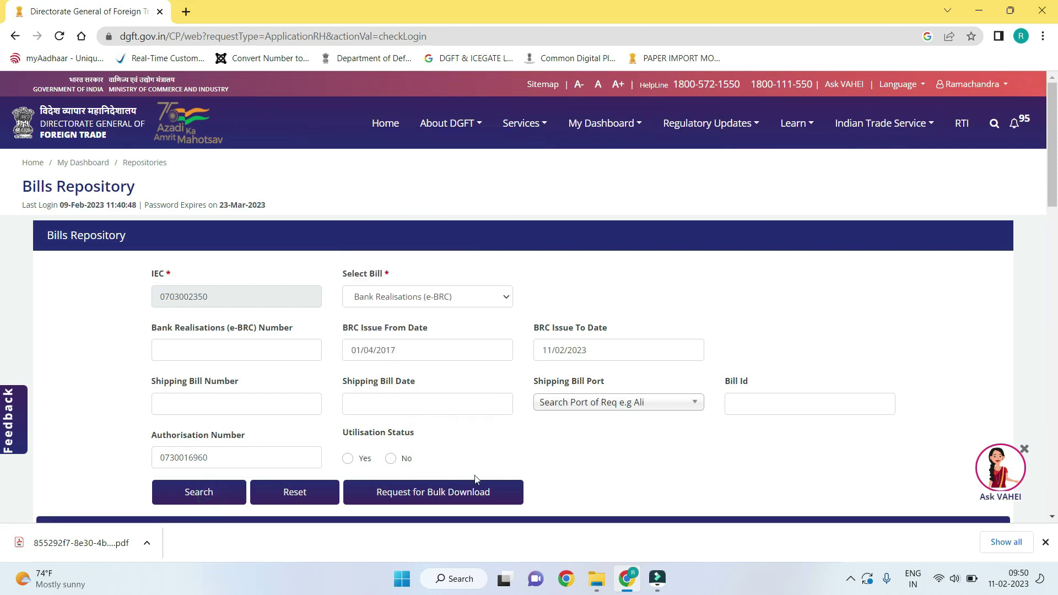
Page through the 112 authorisation-number e-BRC results, from page 5 to the final page 12
{"action": "left_click_drag", "start_coordinate": [1054, 132], "coordinate": [1049, 263]}
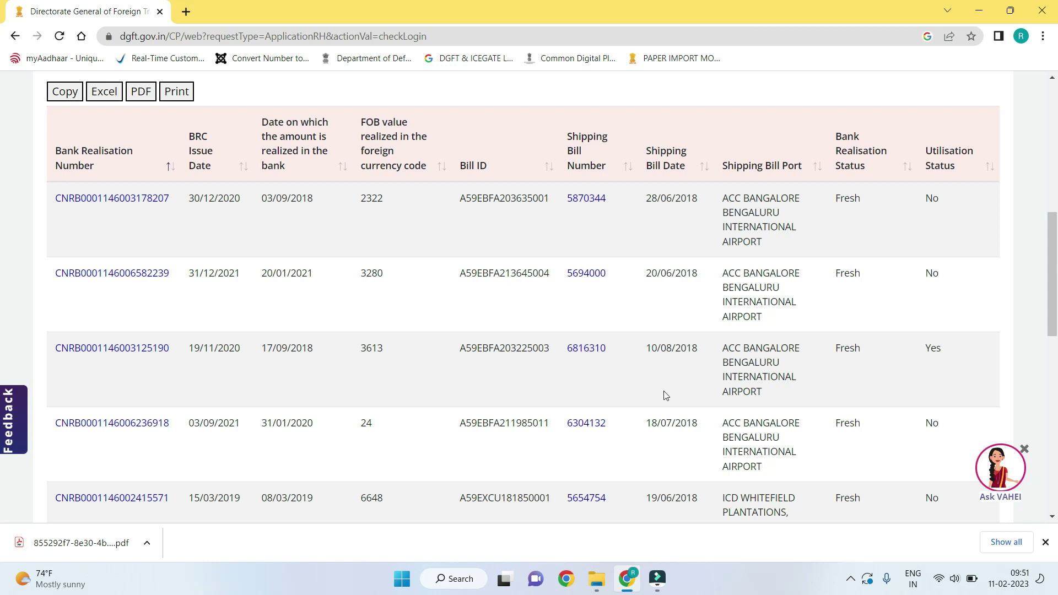
{"action": "left_click_drag", "start_coordinate": [1050, 275], "coordinate": [1050, 413]}
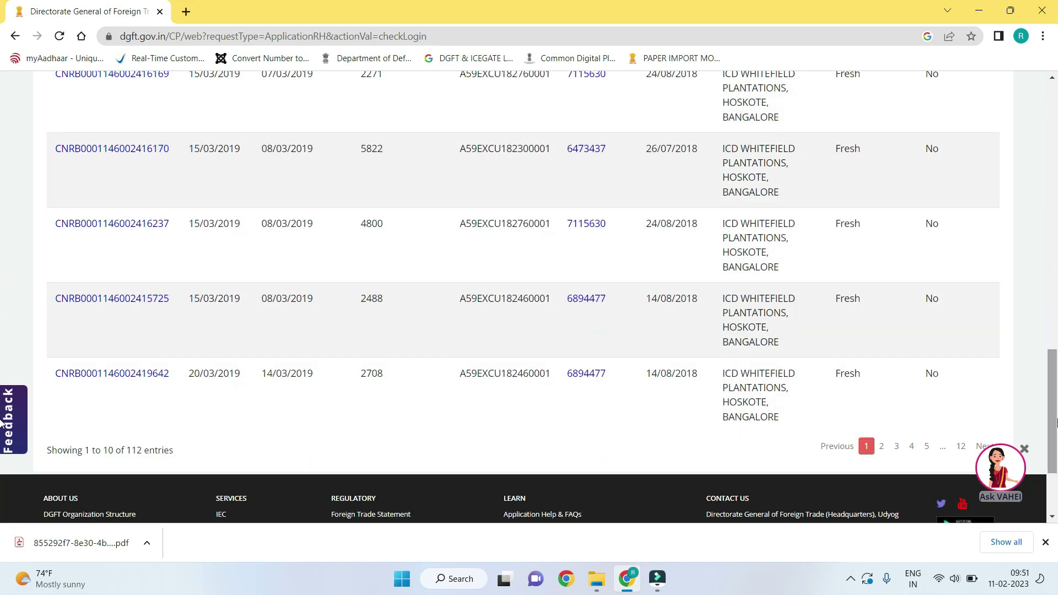
{"action": "left_click", "coordinate": [927, 447]}
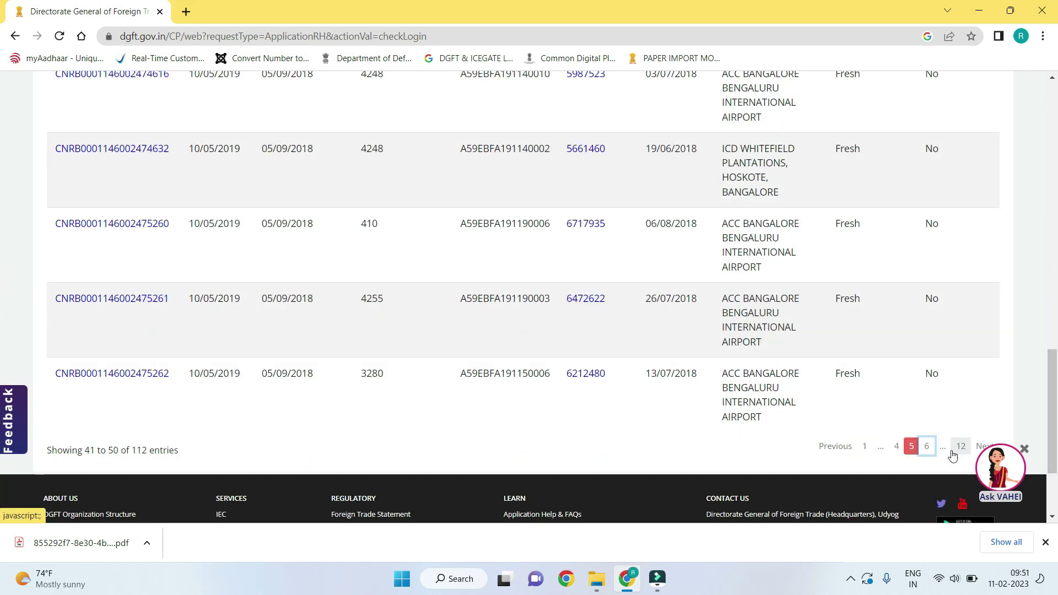
{"action": "left_click", "coordinate": [962, 447]}
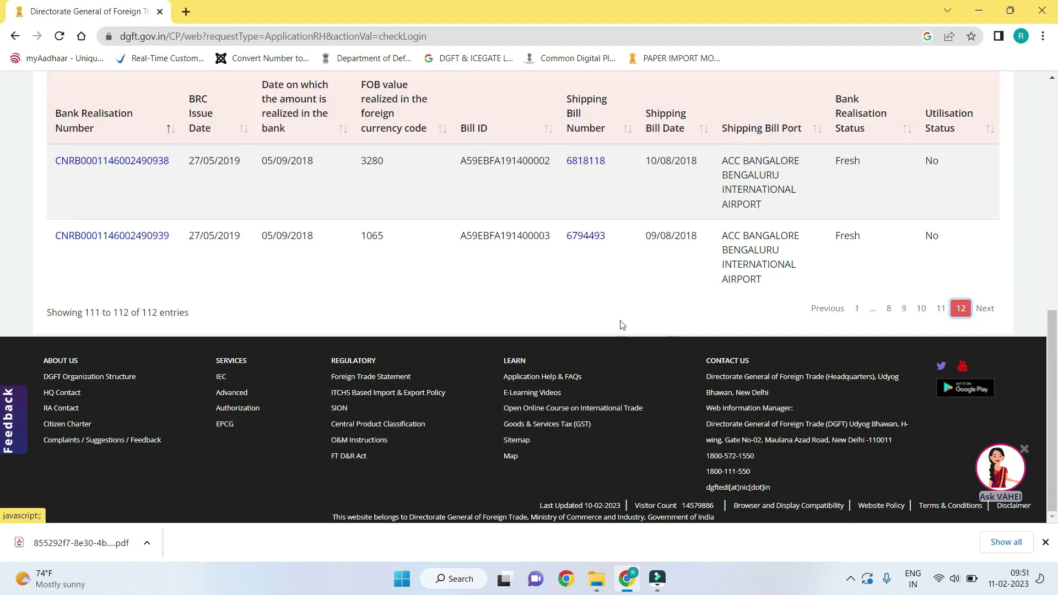
{"action": "left_click_drag", "start_coordinate": [1051, 411], "coordinate": [1056, 211]}
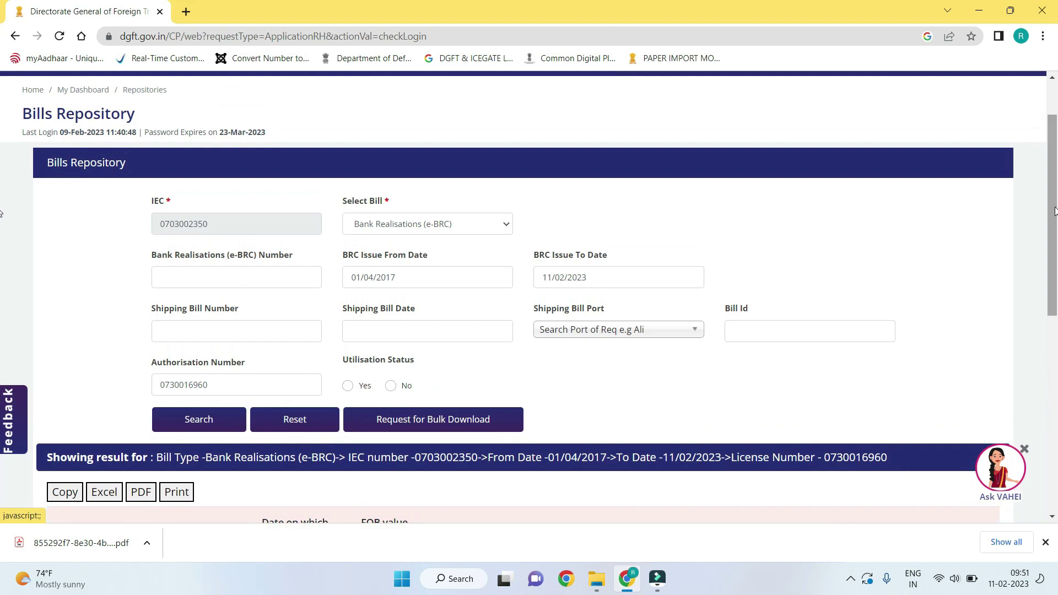